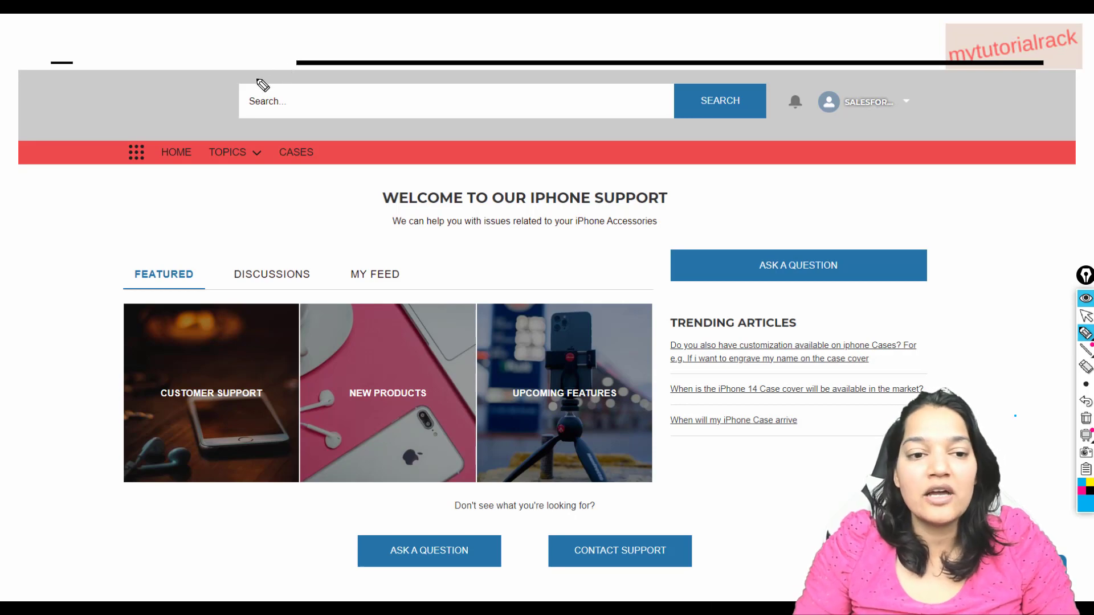
Step: Mark the Topics menu and its dropdown on the slide, then clear annotations and exit the presentation
mouse_move(248, 132)
left_mouse_down()
mouse_move(219, 139)
mouse_move(225, 178)
mouse_move(250, 131)
left_mouse_up()
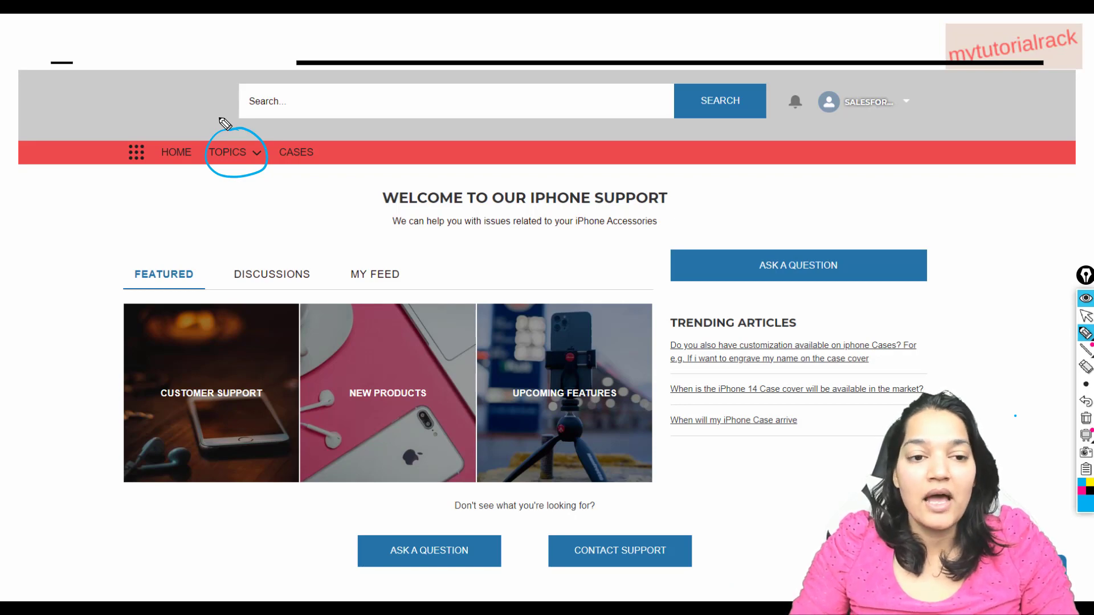
mouse_move(250, 161)
left_mouse_down()
mouse_move(254, 145)
mouse_move(274, 156)
mouse_move(262, 178)
mouse_move(290, 172)
left_mouse_up()
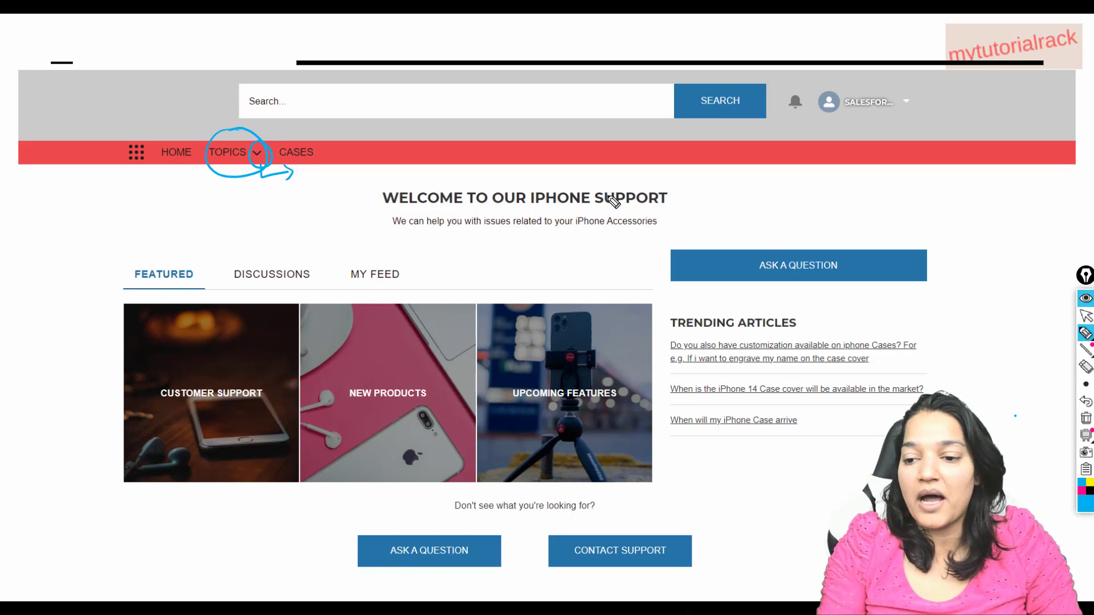
left_click(1085, 417)
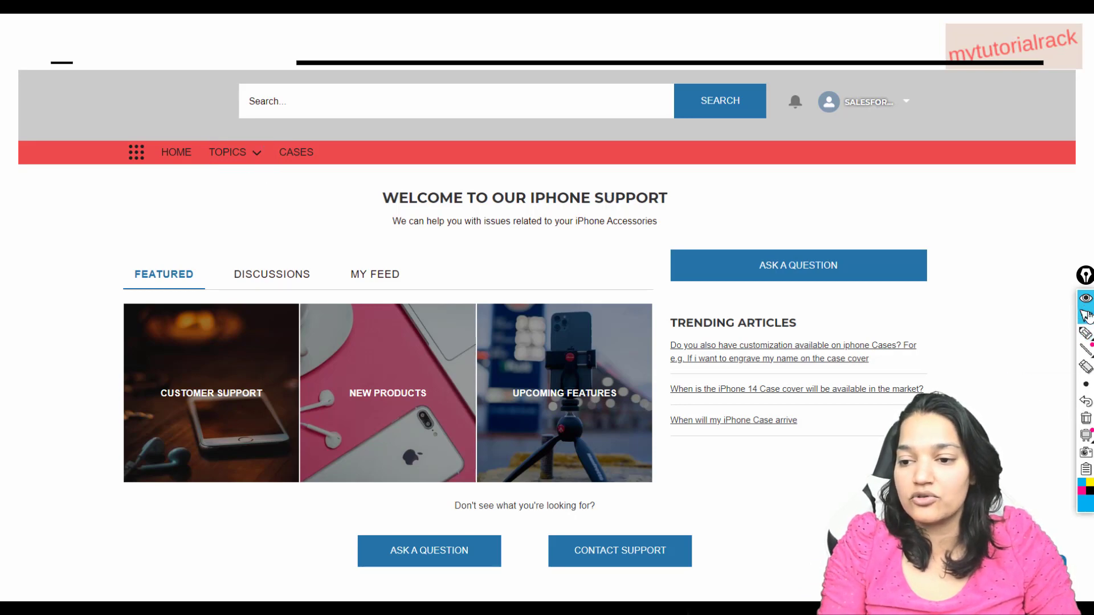
left_click(547, 59)
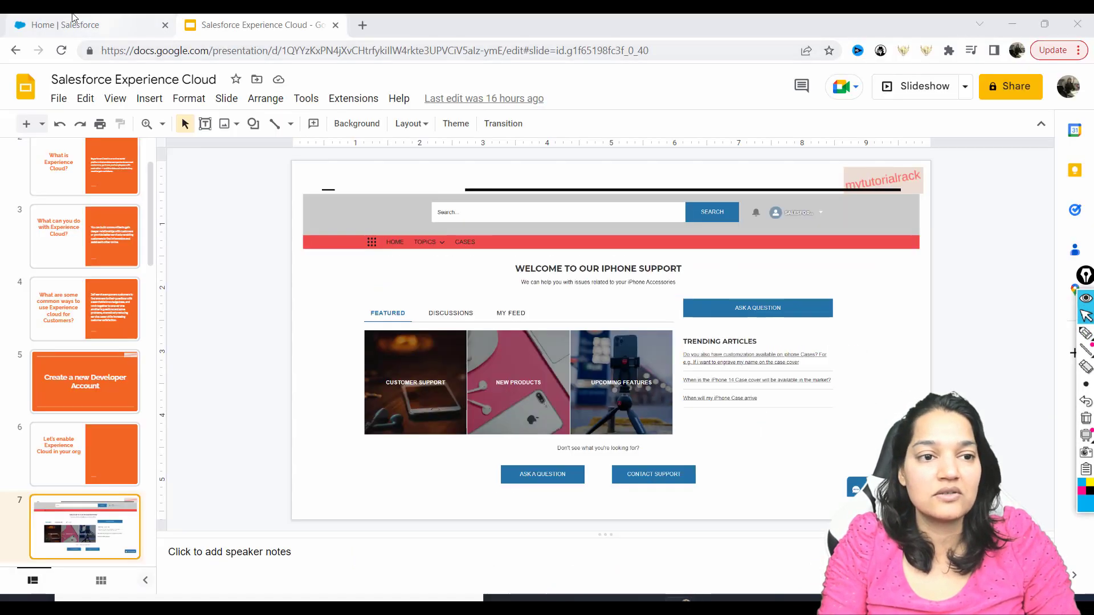
Step: From Setup's All Sites list, launch the iPhone Accessories support site's Builder in a new tab
left_click(74, 19)
left_click(75, 157)
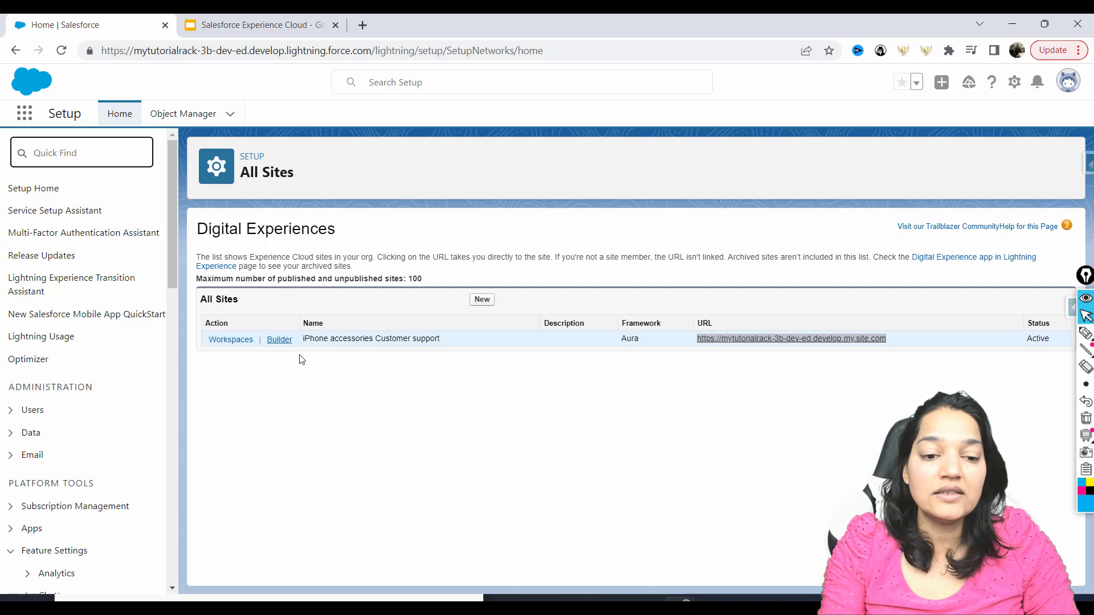
right_click(275, 340)
left_click(295, 351)
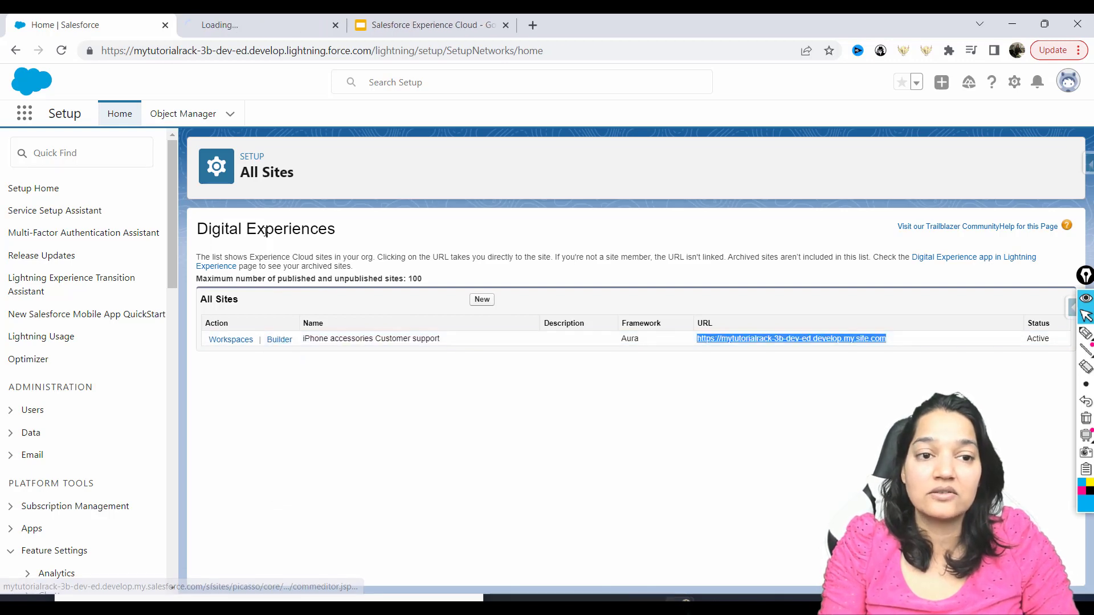
Step: Preview the iPhone Accessories site as an Authenticated User
left_click(254, 28)
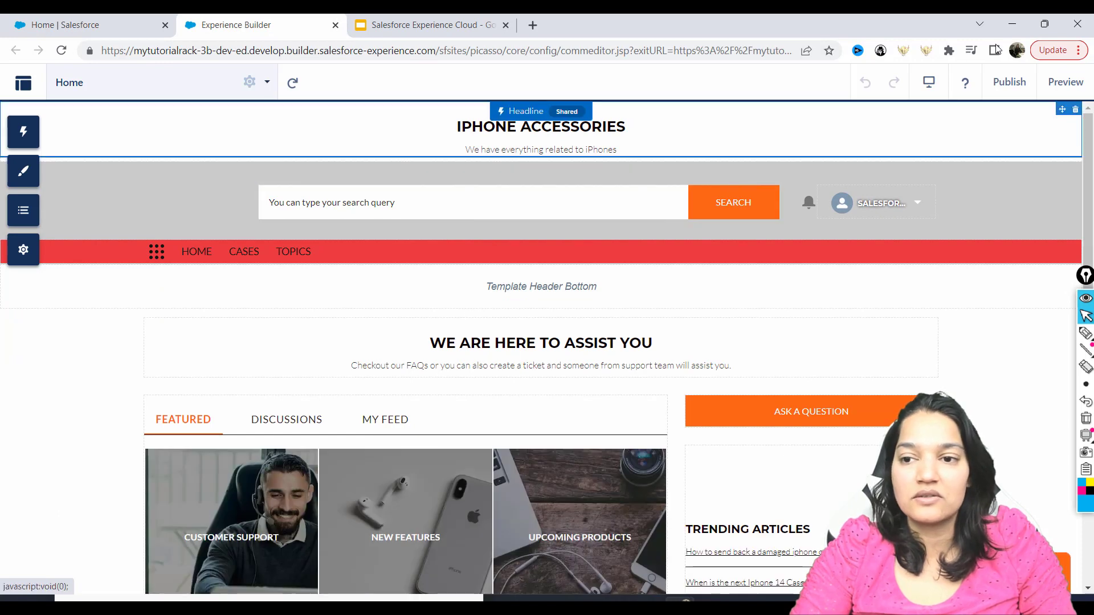
left_click(1068, 91)
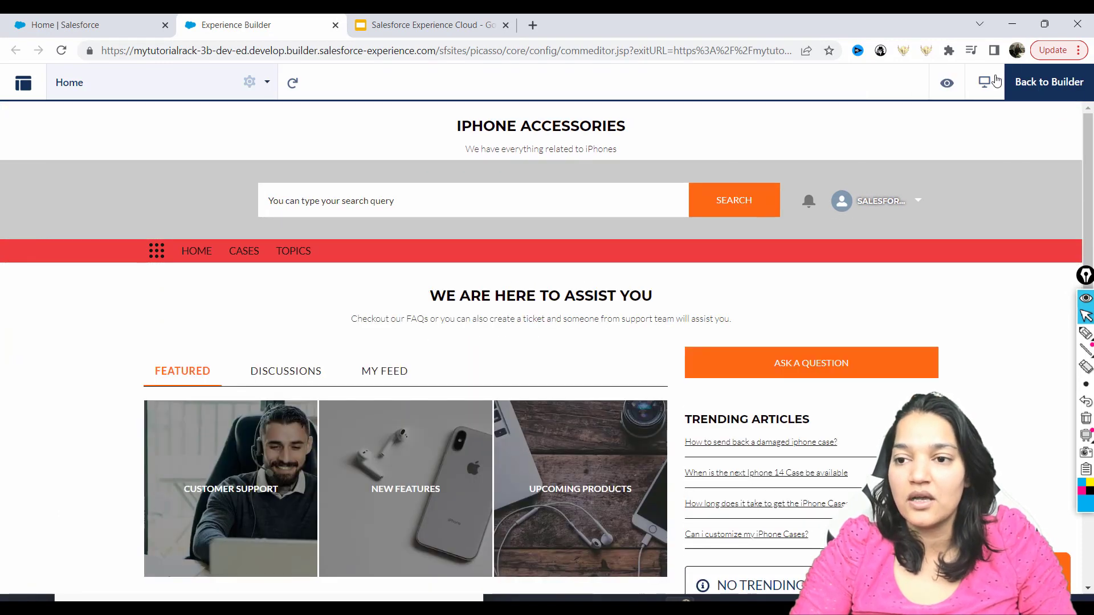
left_click(948, 87)
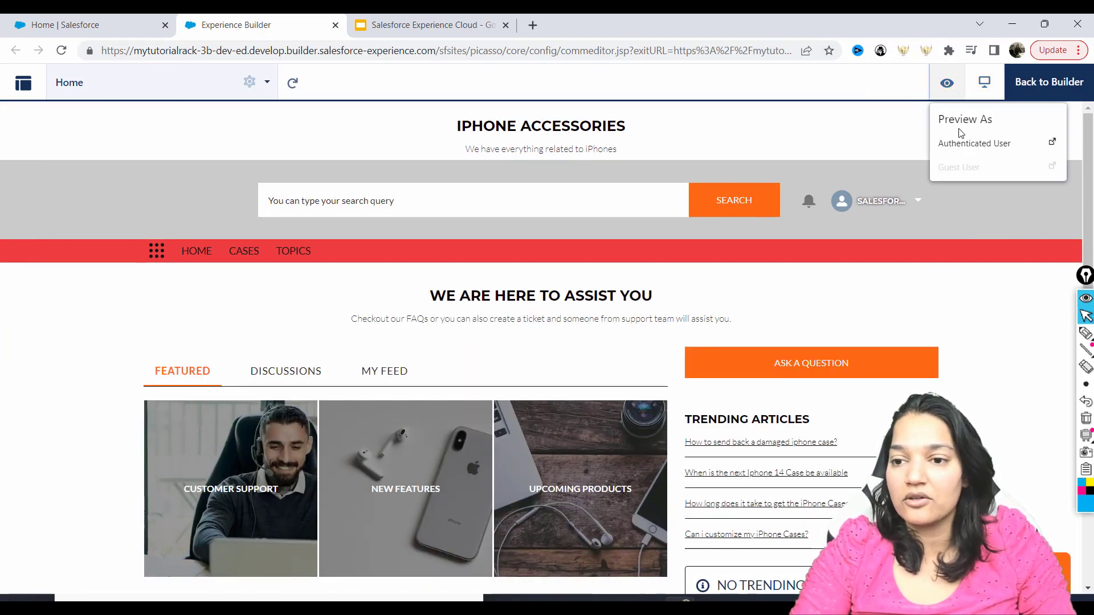
left_click(980, 149)
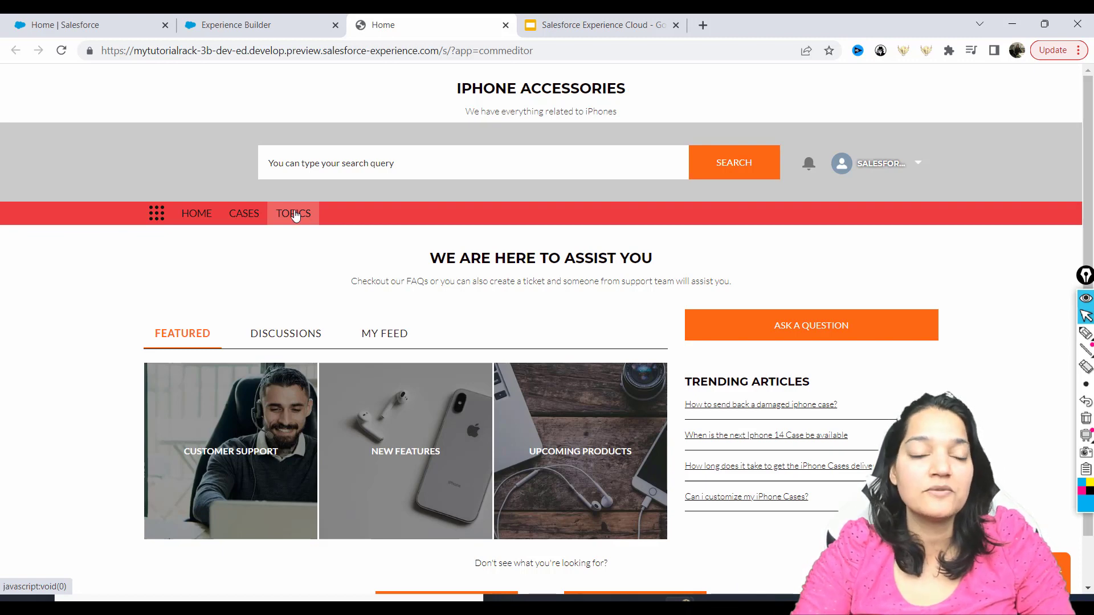
Step: Open Content Management from the Experience Builder workspace menu for the iPhone accessories support site
left_click(274, 25)
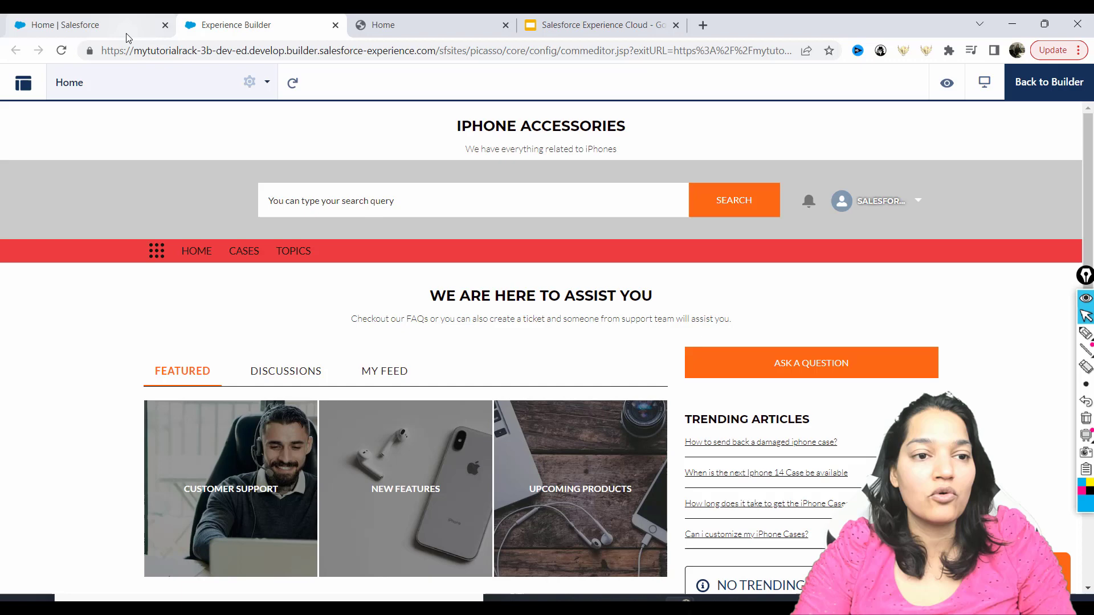
left_click(127, 29)
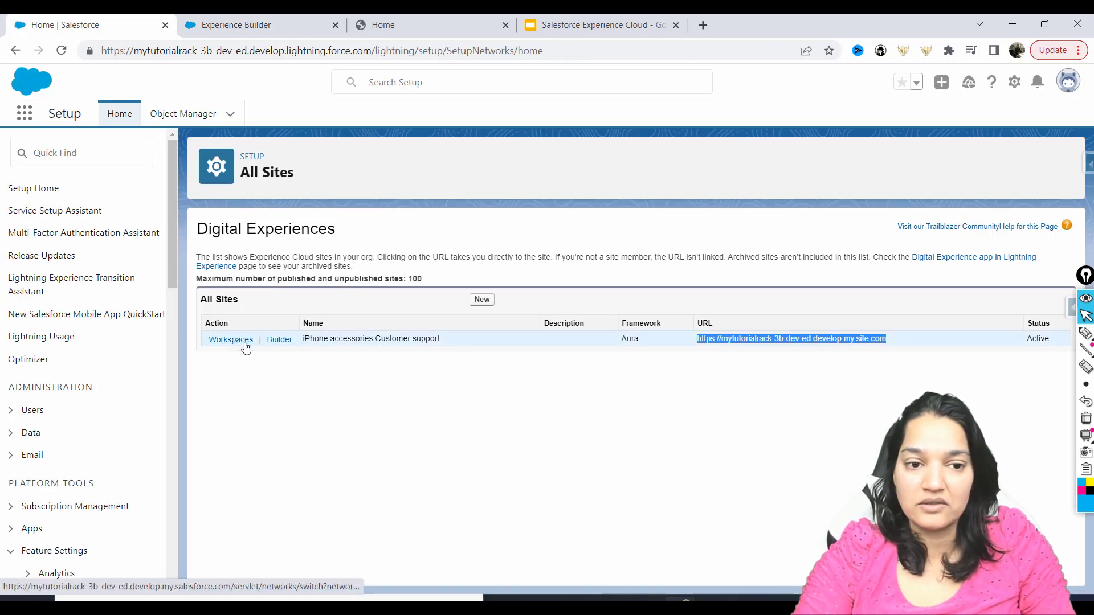
left_click(277, 21)
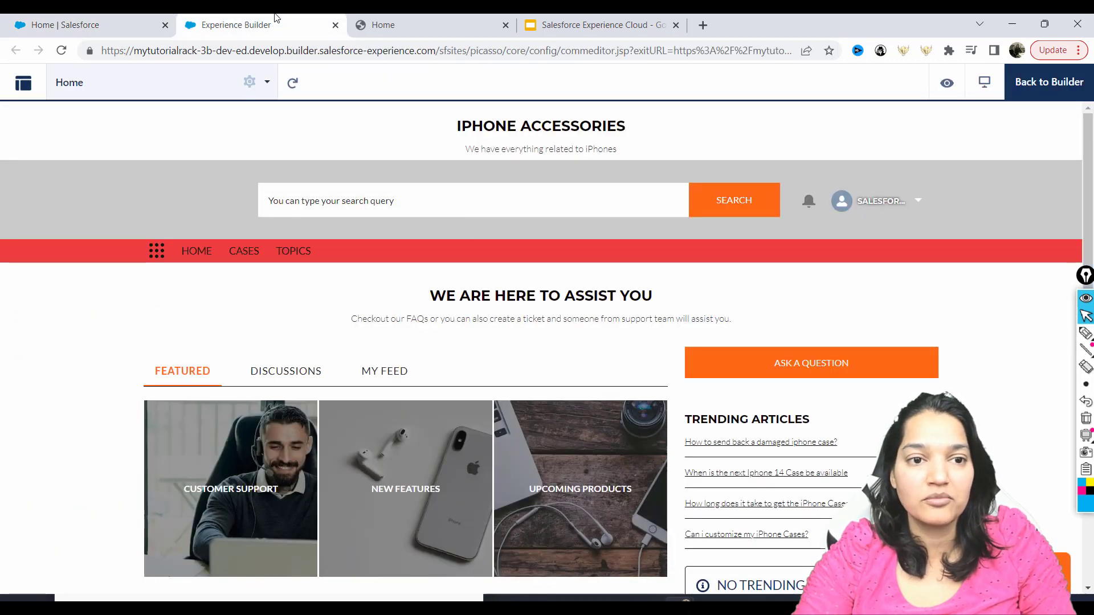
left_click(19, 86)
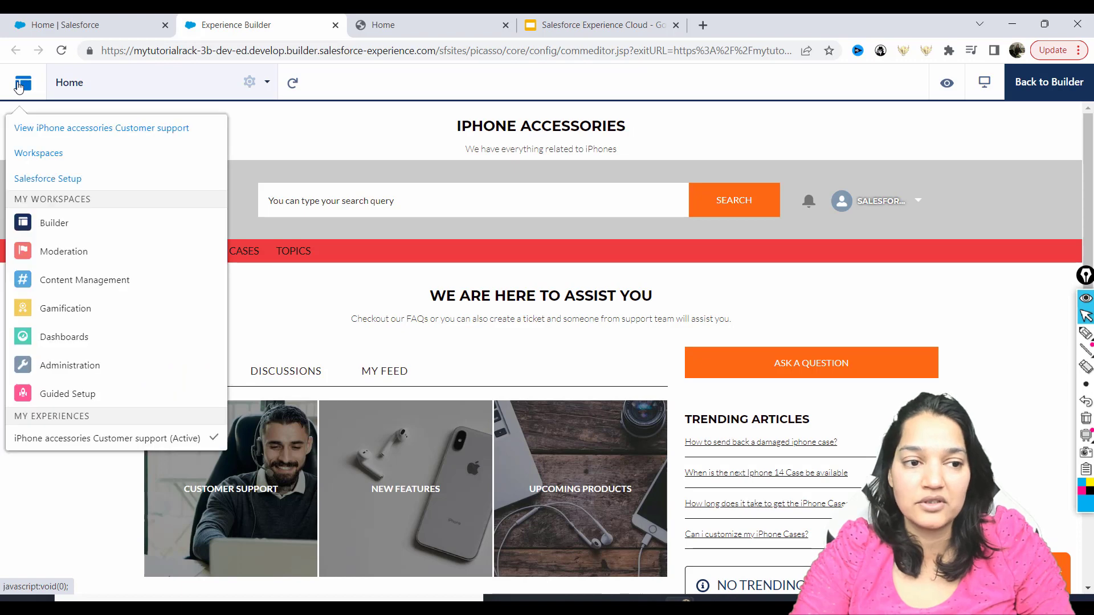
left_click(73, 289)
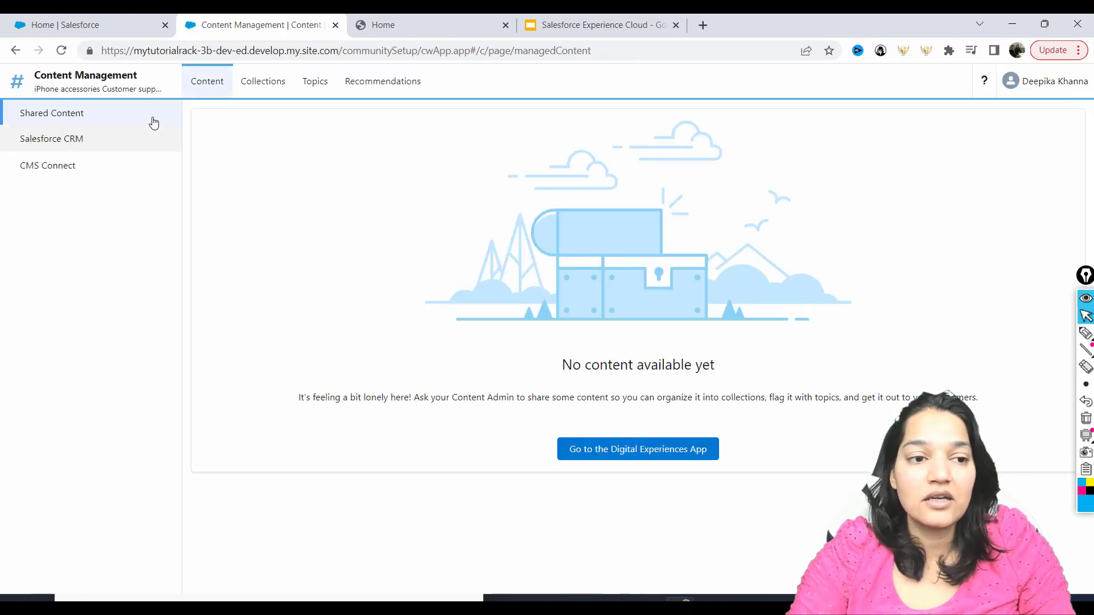
Step: Review the site's Topics and Article Management lists, then go to Navigational Topics
left_click(326, 88)
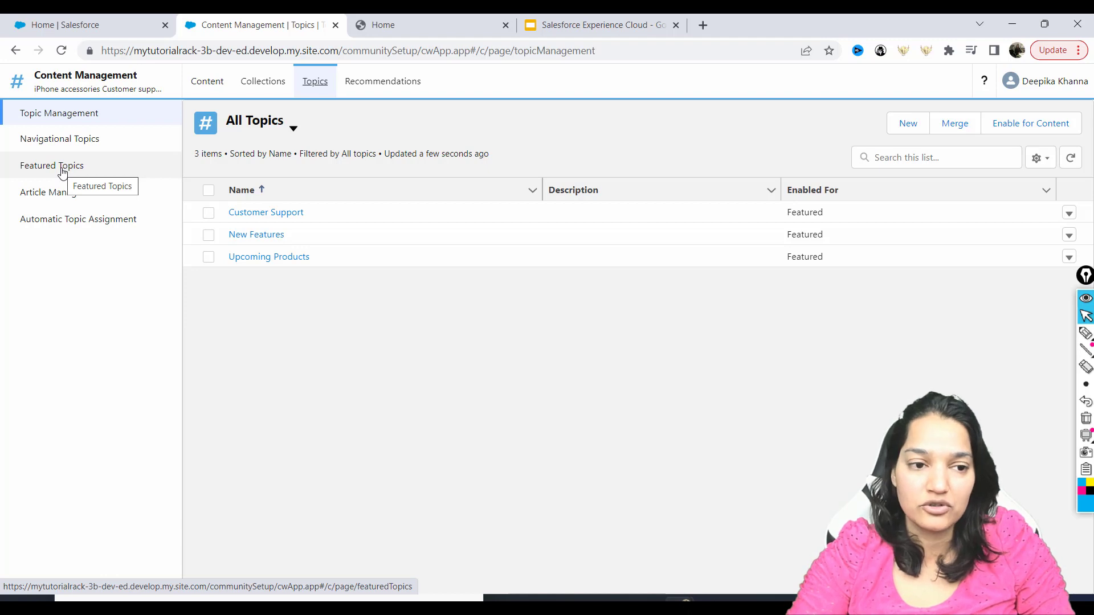
left_click(64, 195)
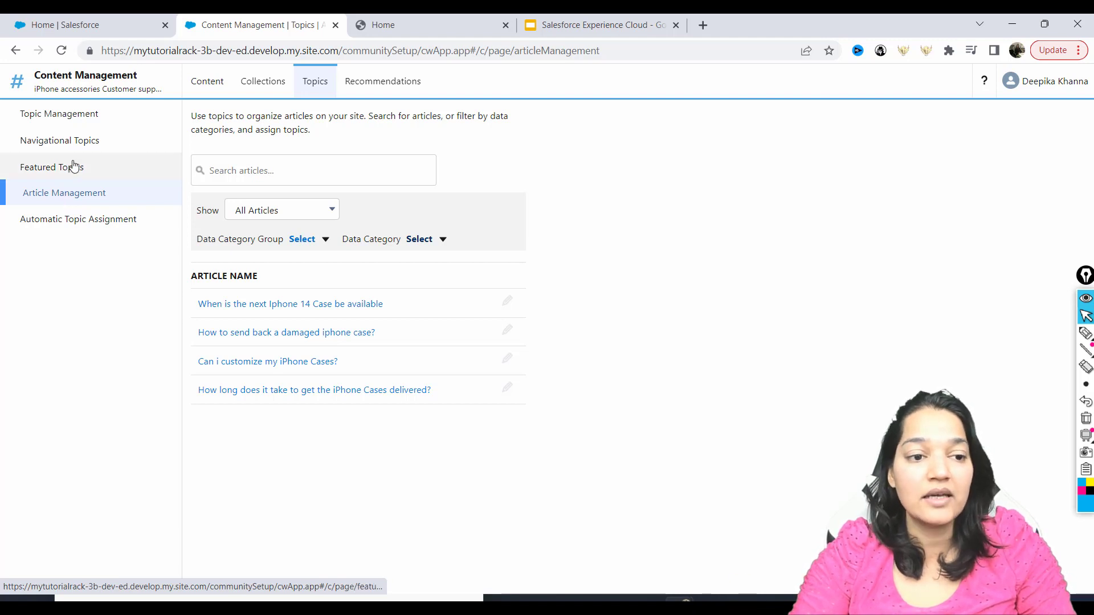
left_click(70, 140)
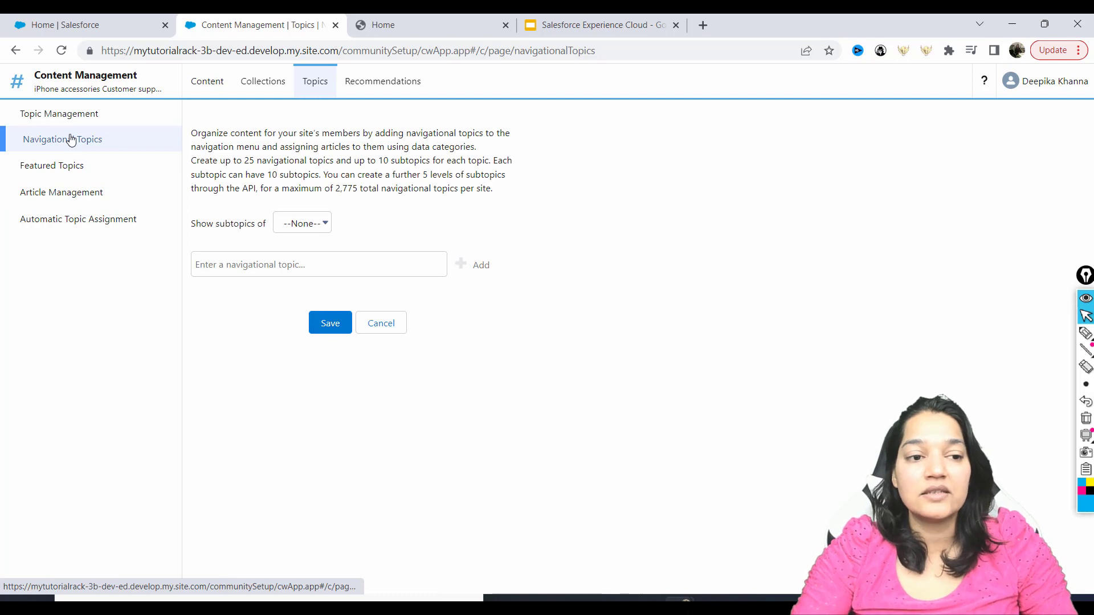
Step: Add Features and Products as navigational topics
left_click(306, 267)
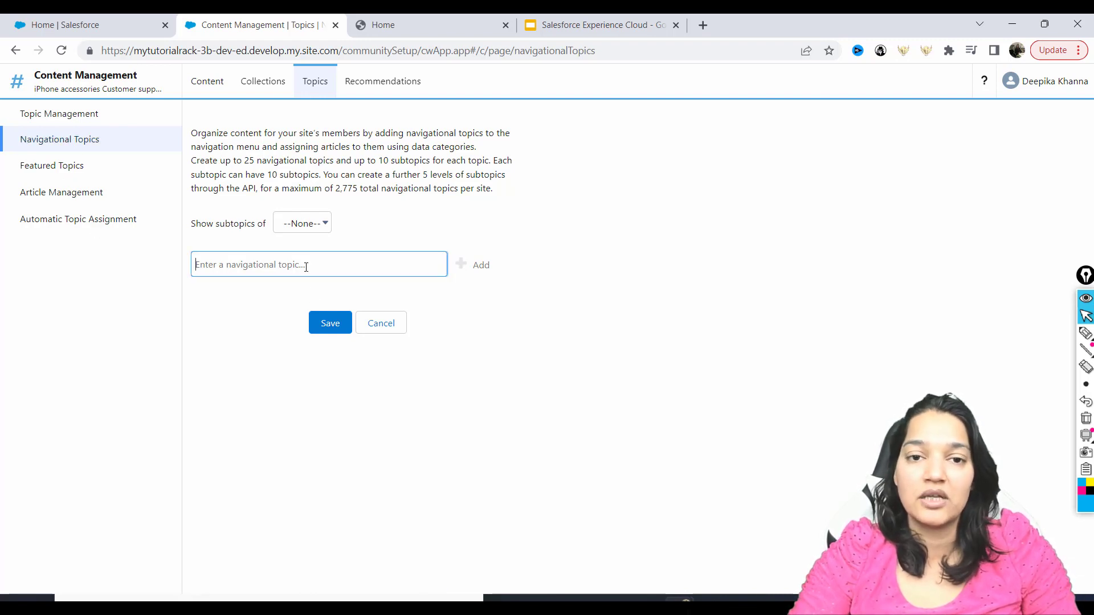
type("Features")
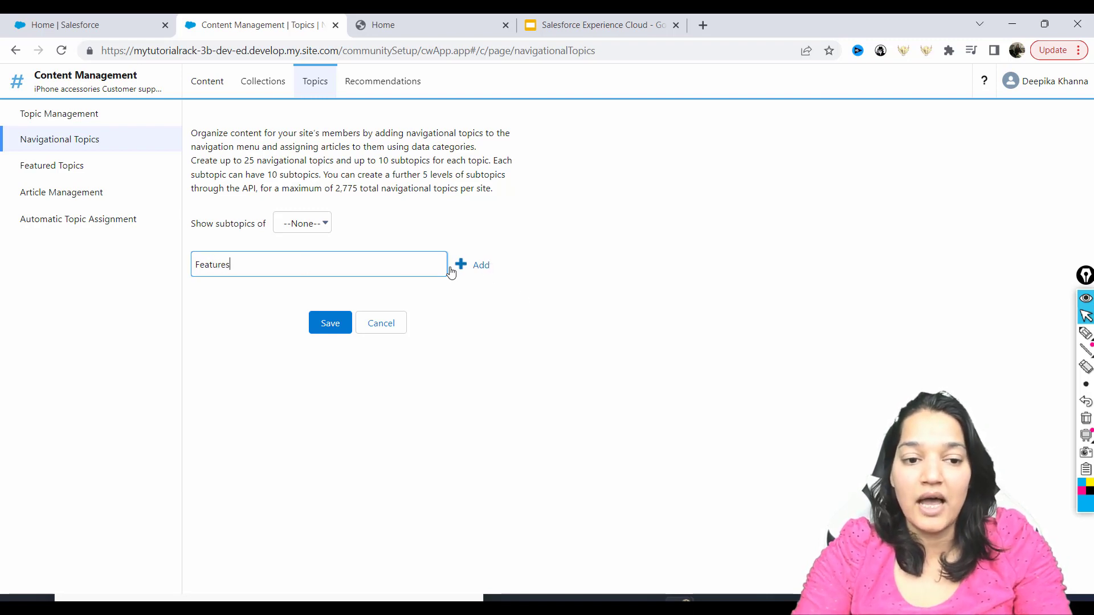
left_click(481, 265)
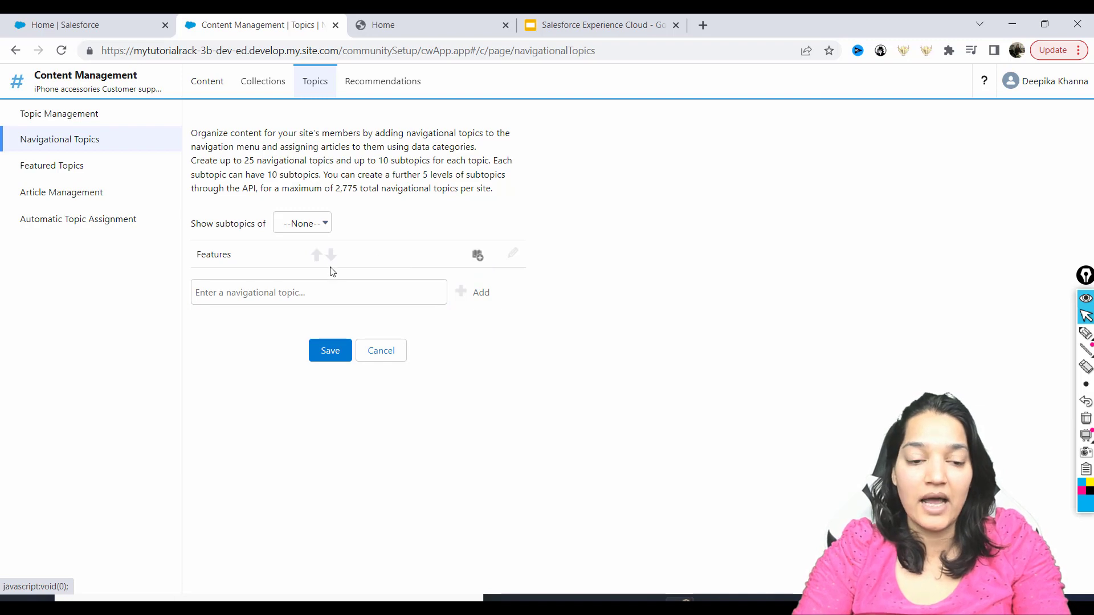
left_click(315, 284)
type("Products")
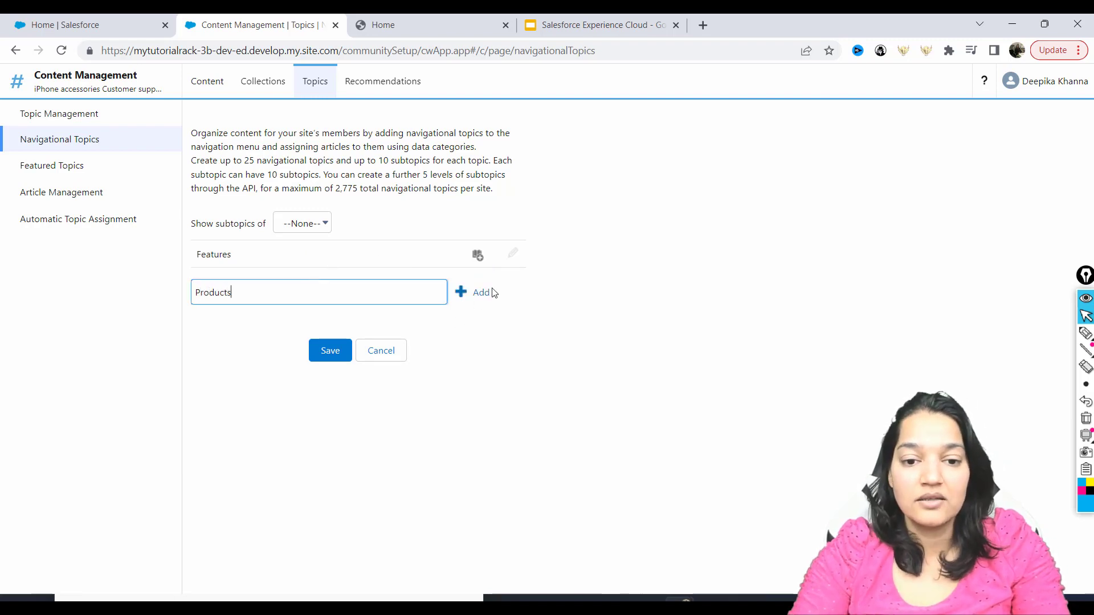
left_click(481, 292)
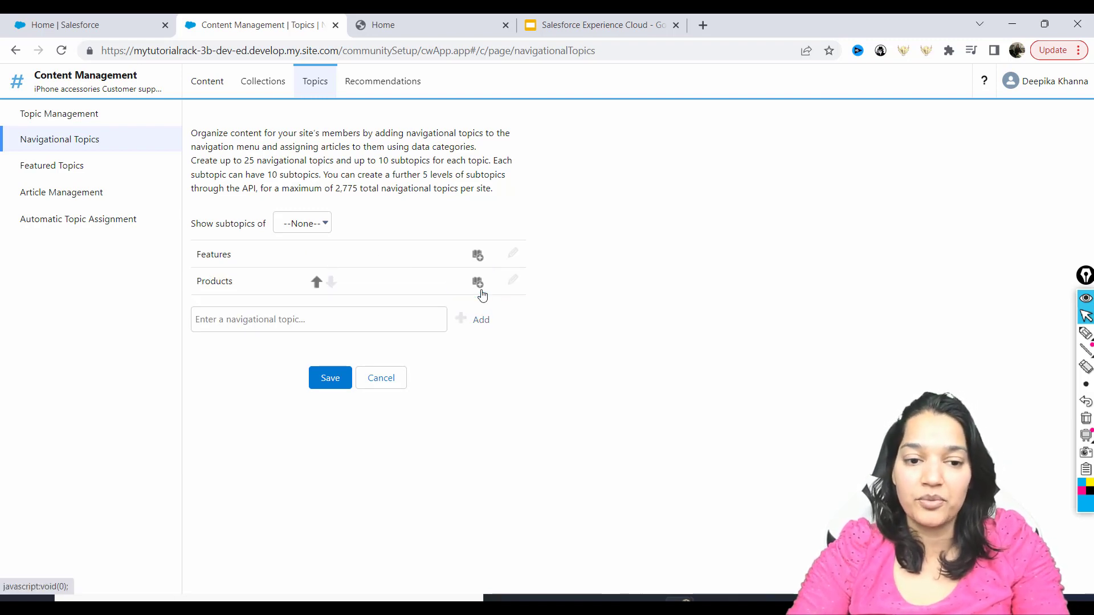
Step: Add Support as a third navigational topic and save the settings
left_click(372, 315)
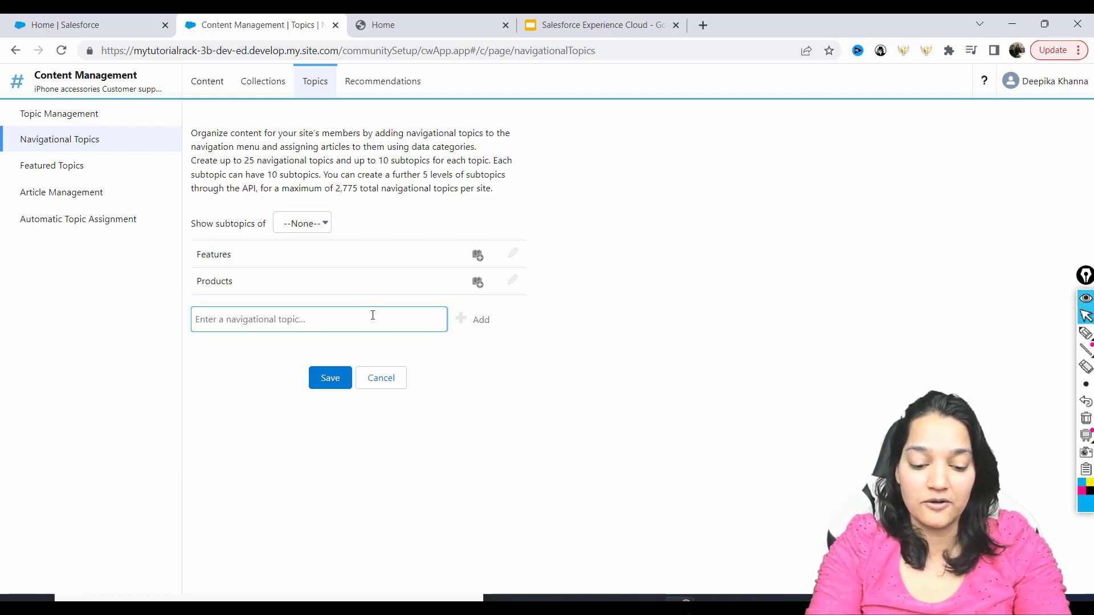
type("Custom")
key("ctrl+a")
type("Cust")
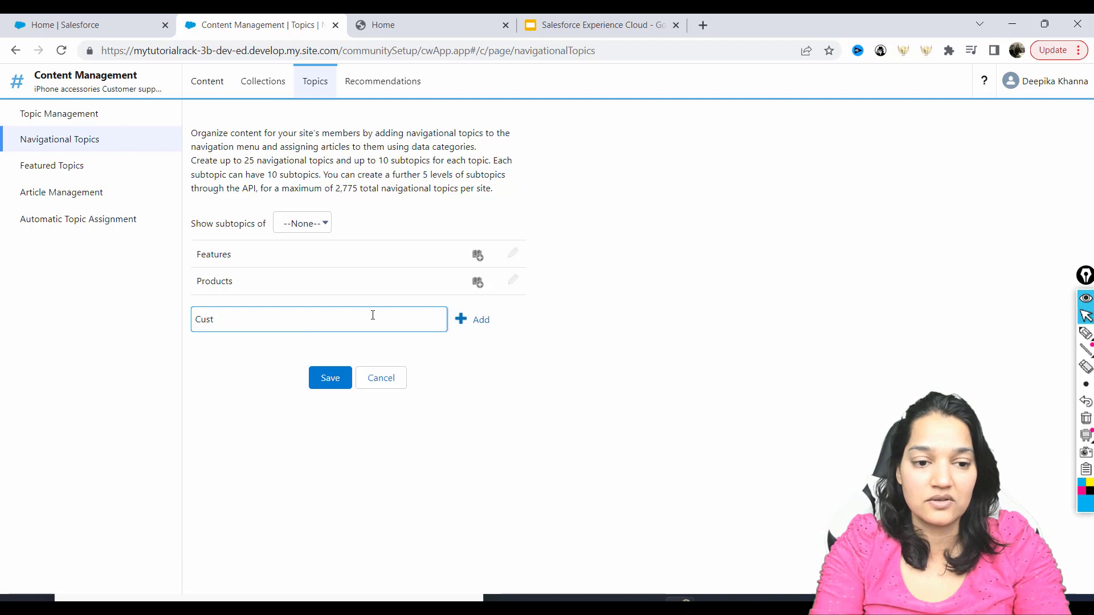
key("BackSpace")
key("BackSpace")
key("BackSpace")
key("BackSpace")
type("Support")
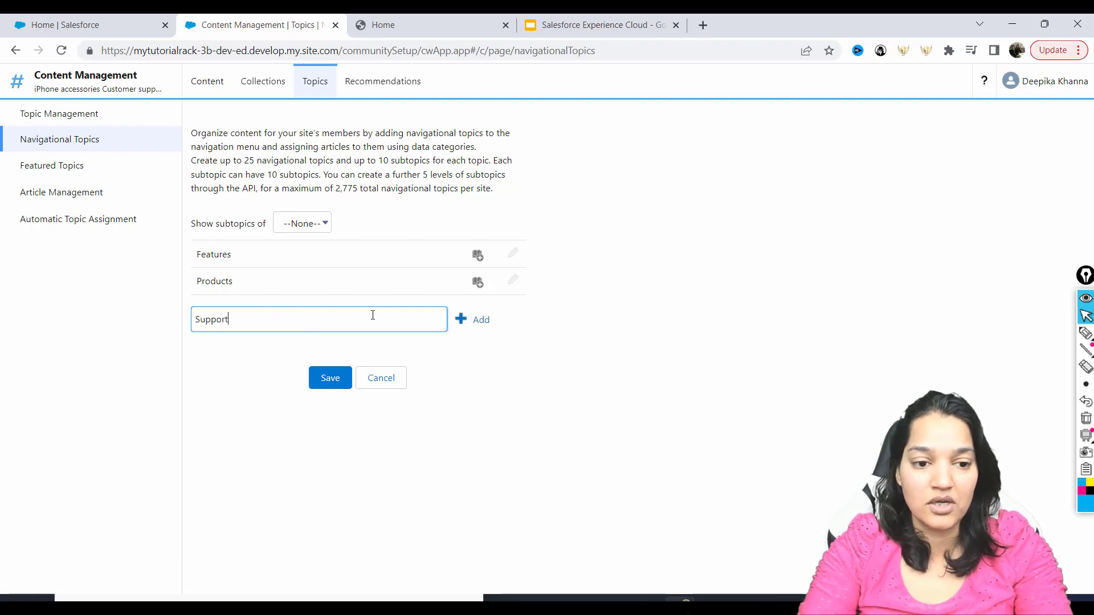
left_click(482, 323)
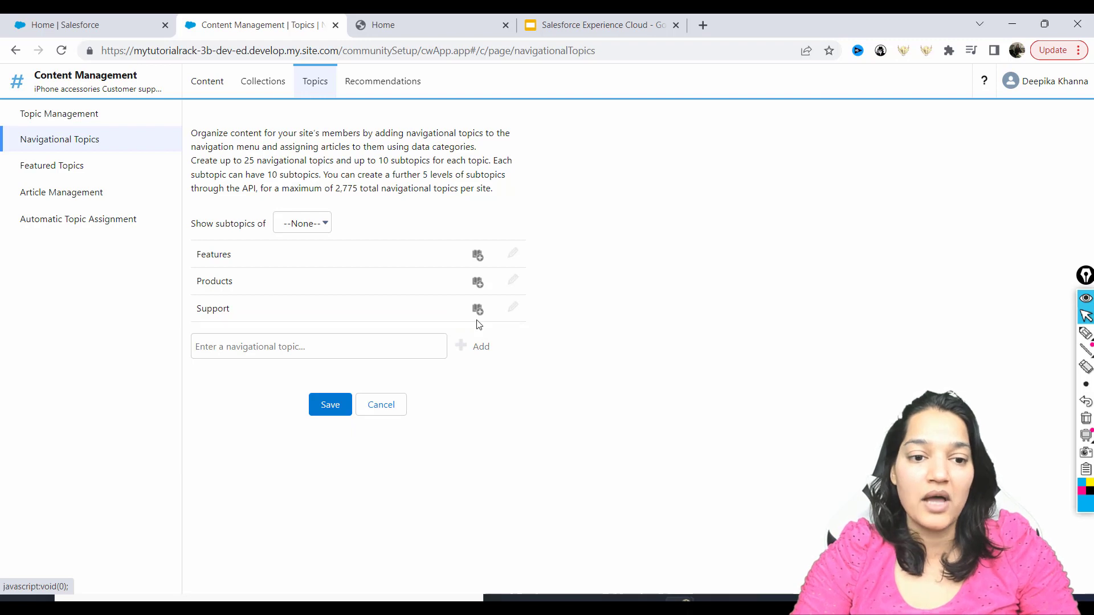
left_click(321, 405)
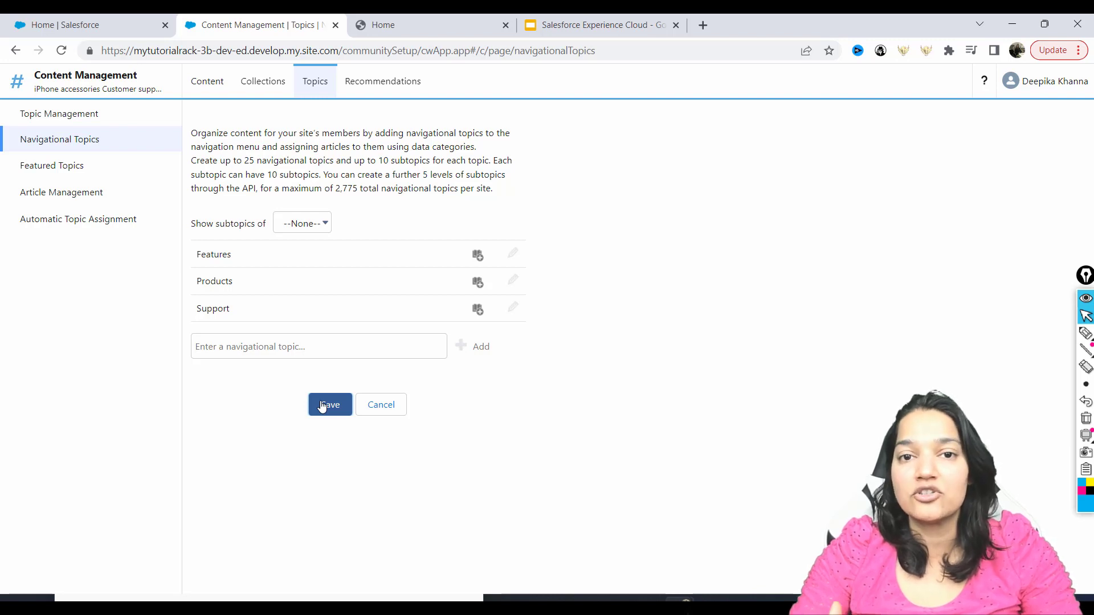
Step: Reload the site preview and view the Features topic page's Articles, which shows none yet
left_click(460, 22)
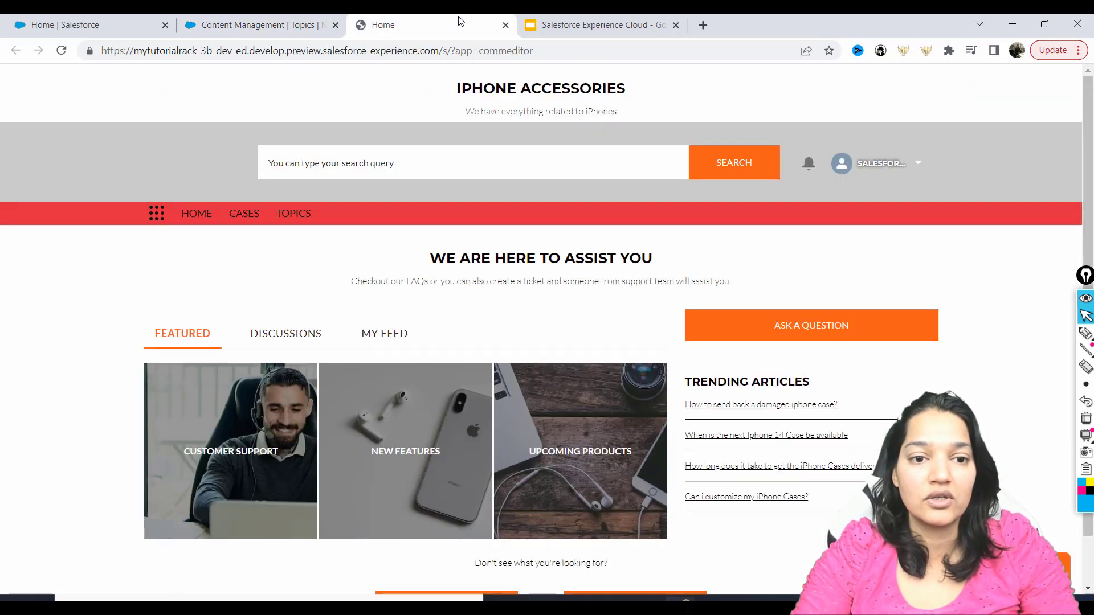
left_click(358, 51)
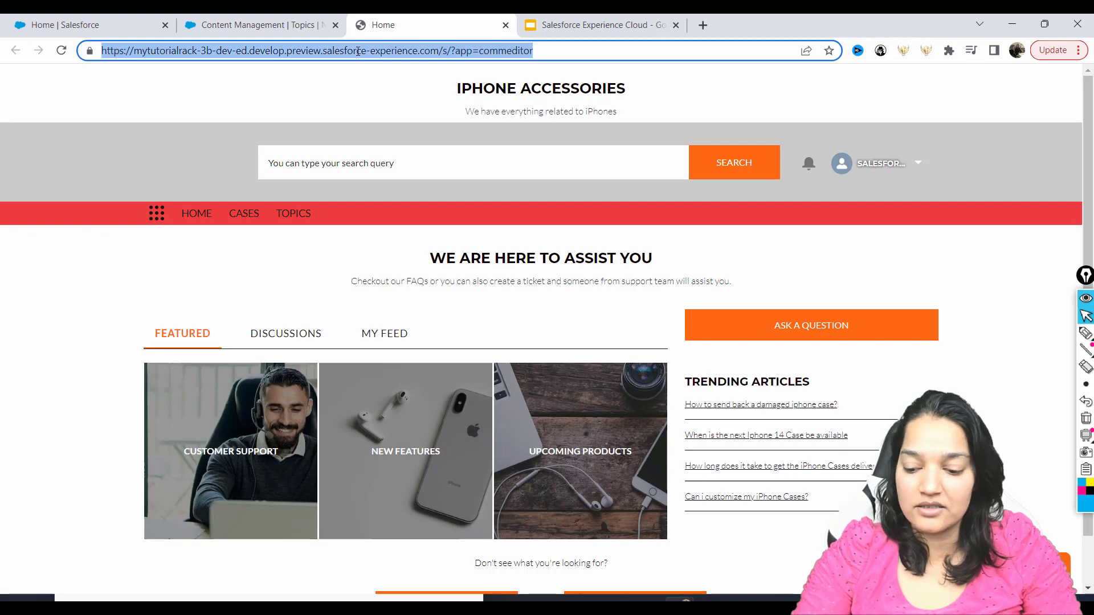
key("Return")
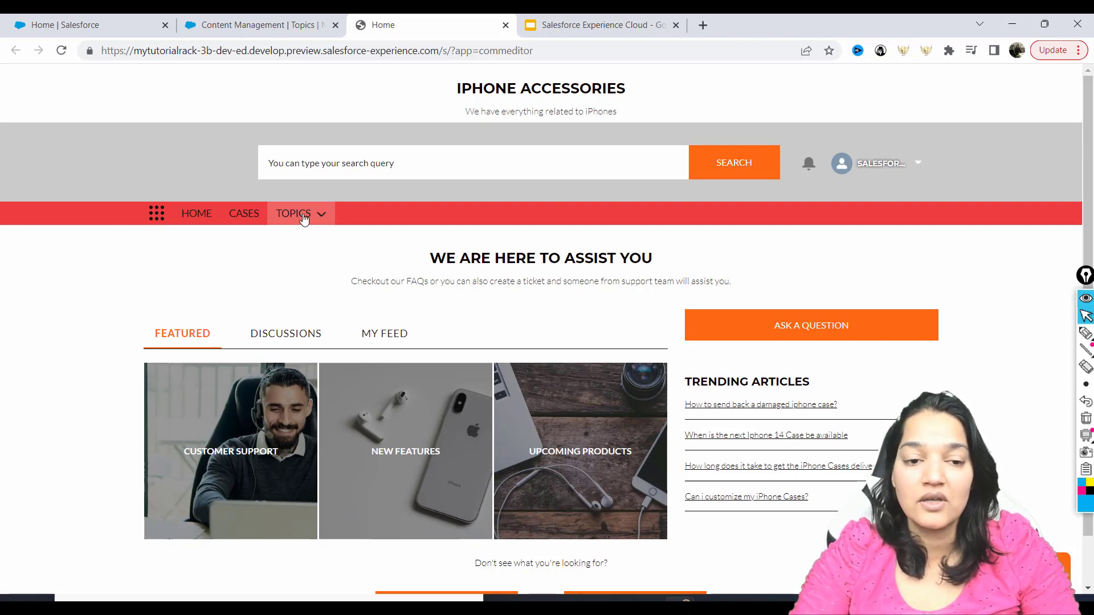
left_click(322, 215)
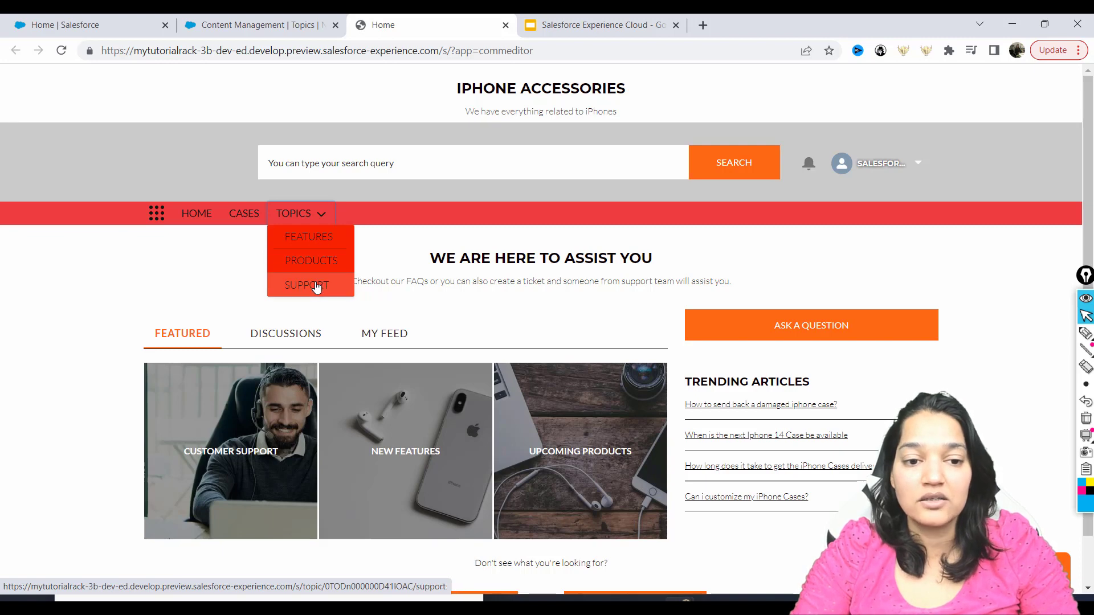
left_click(304, 236)
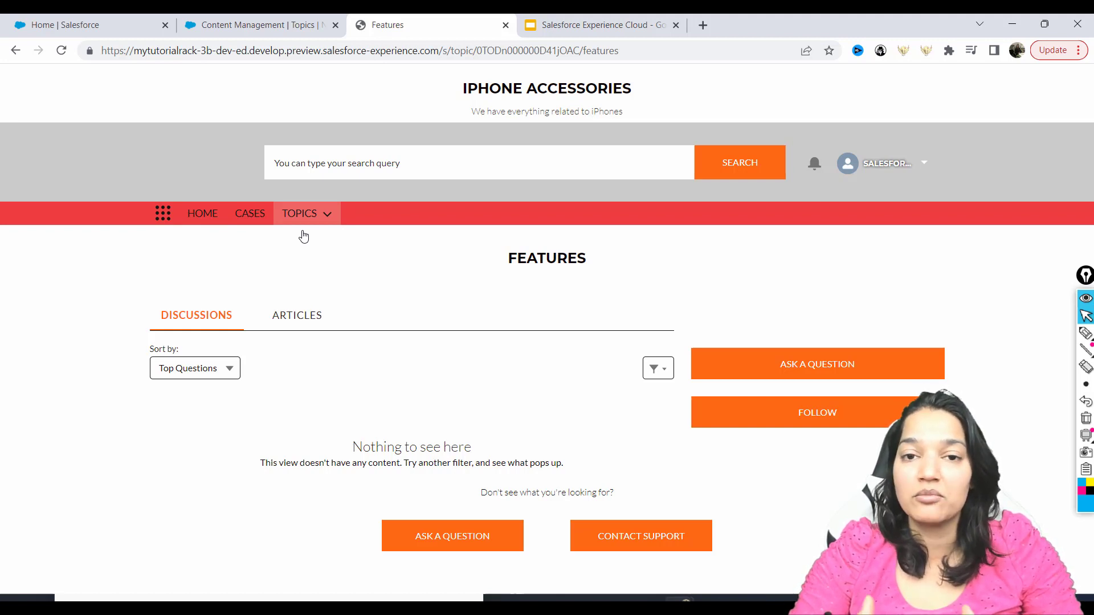
left_click(309, 316)
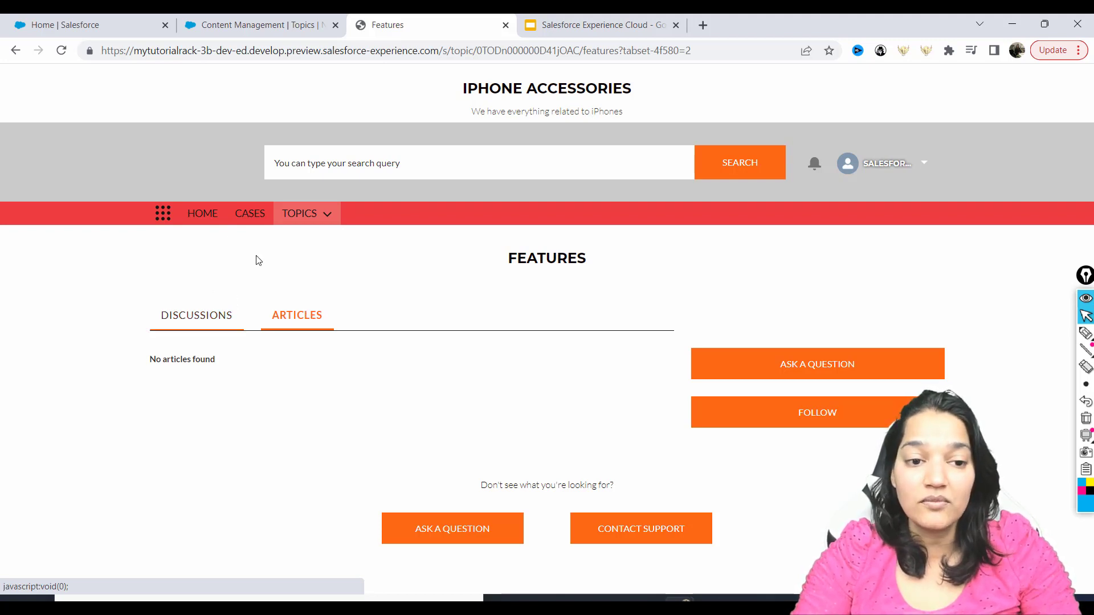
Step: In Article Management, assign the Products topic to the iPhone 14 Case article and save
left_click(286, 29)
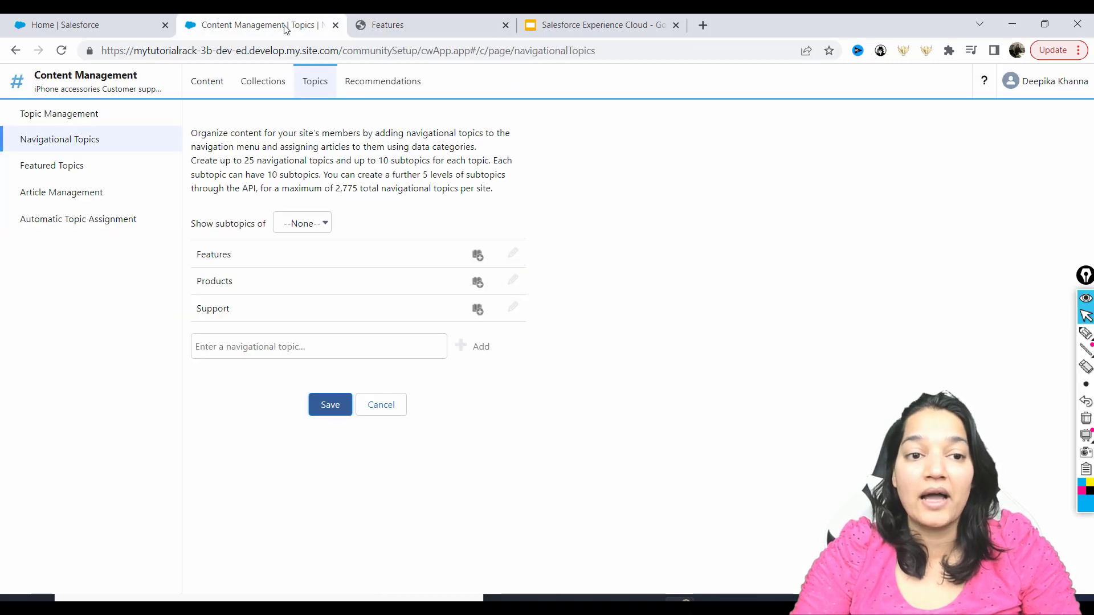
left_click(74, 196)
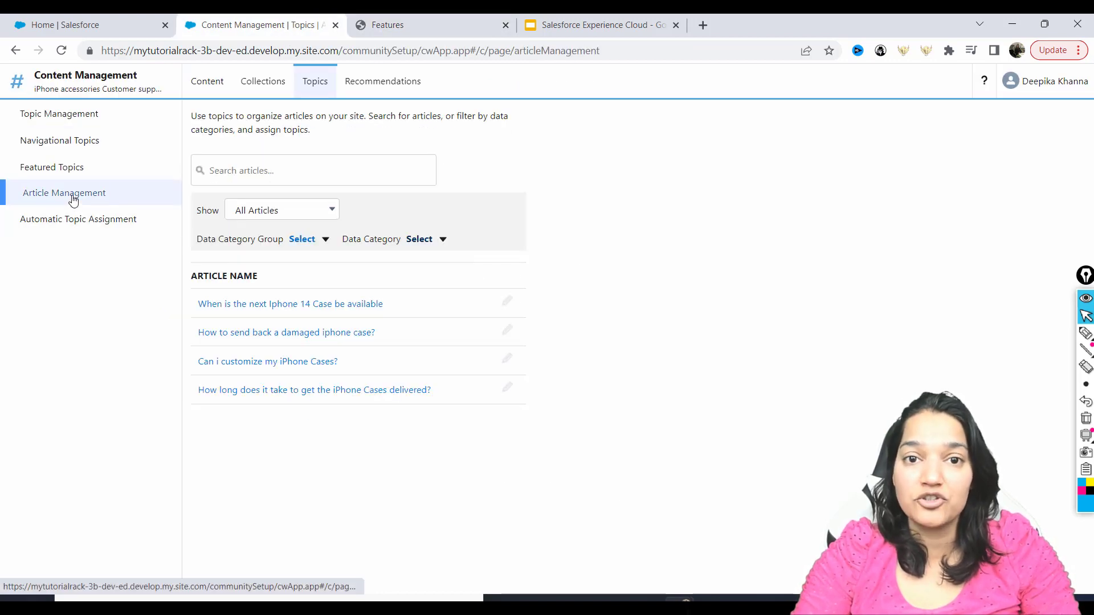
left_click(513, 304)
left_click(340, 473)
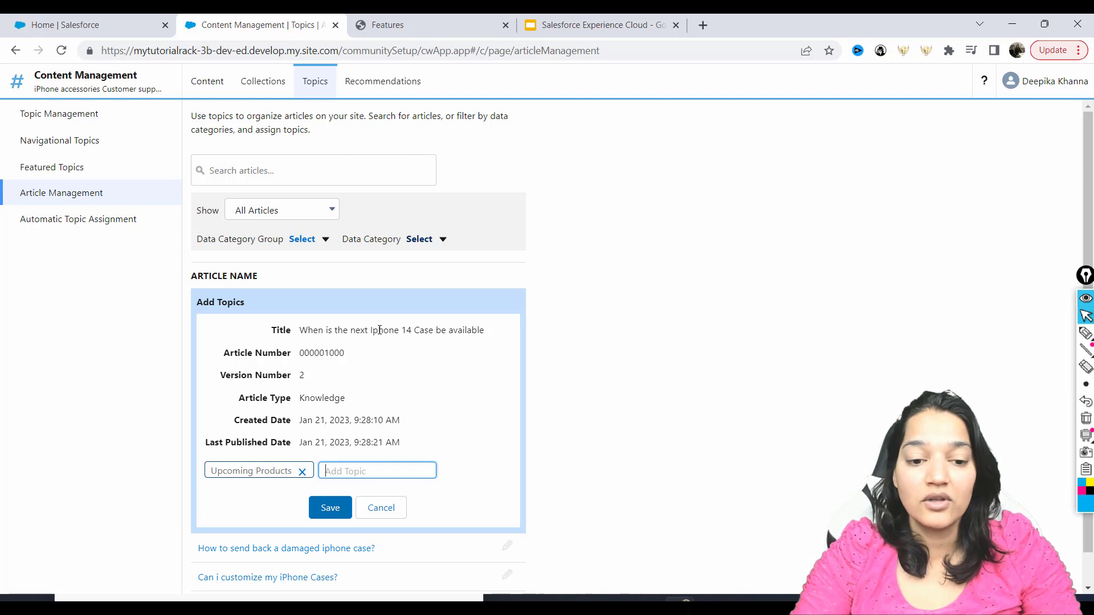
type("Produc")
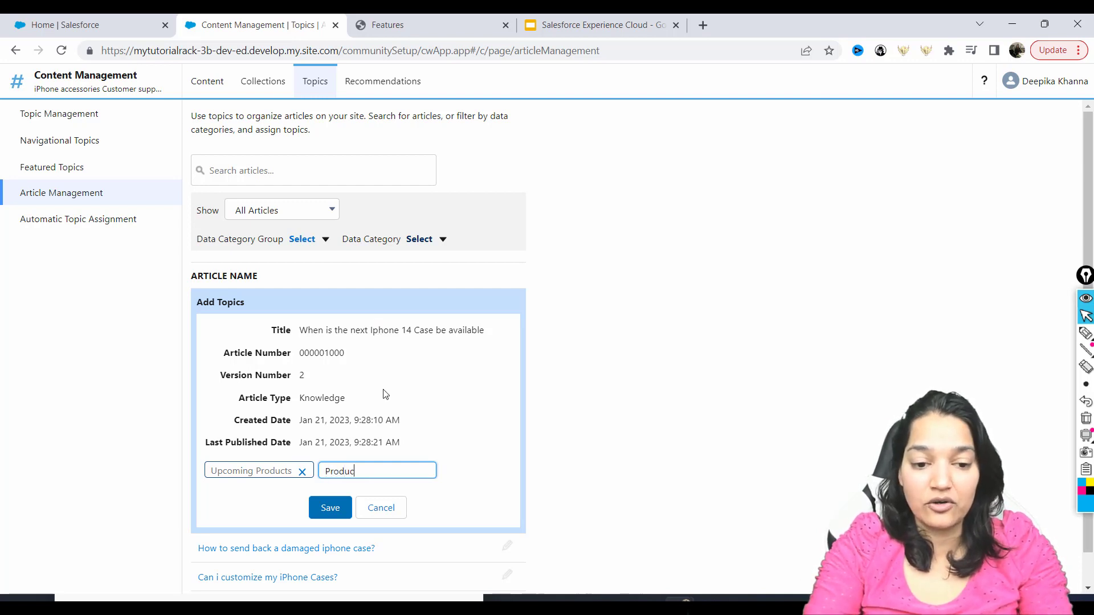
left_click(349, 530)
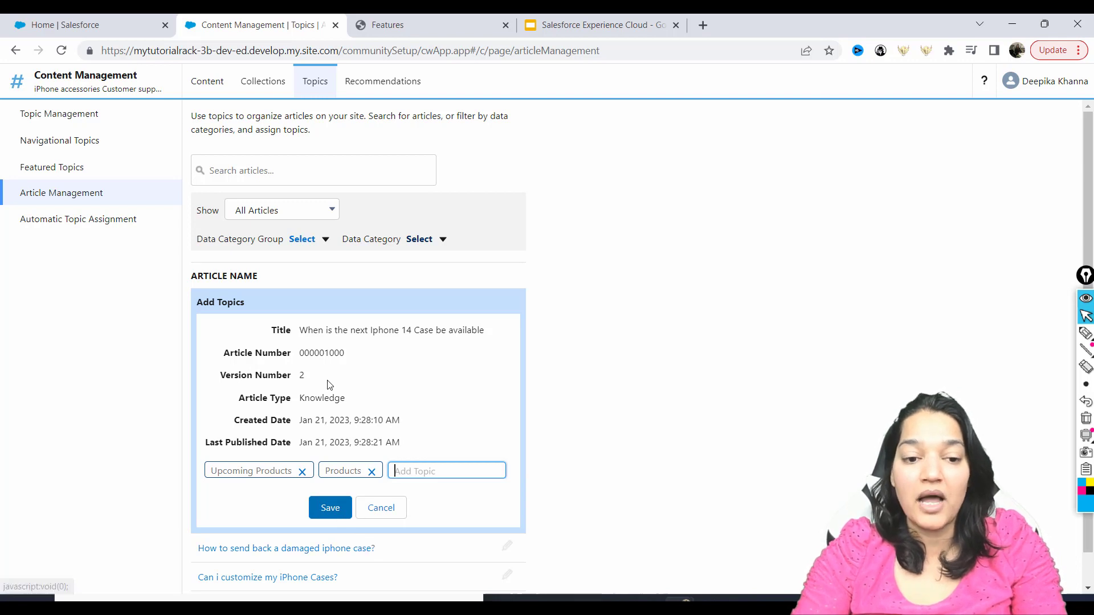
left_click(328, 507)
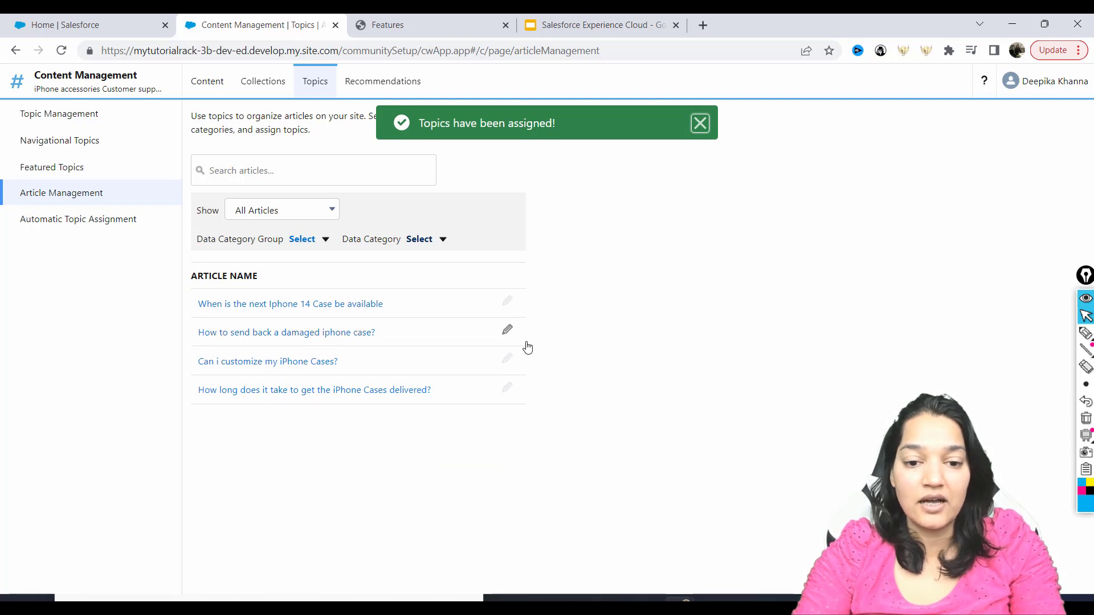
Step: Assign the Support topic to the damaged-case return article and save
left_click(507, 330)
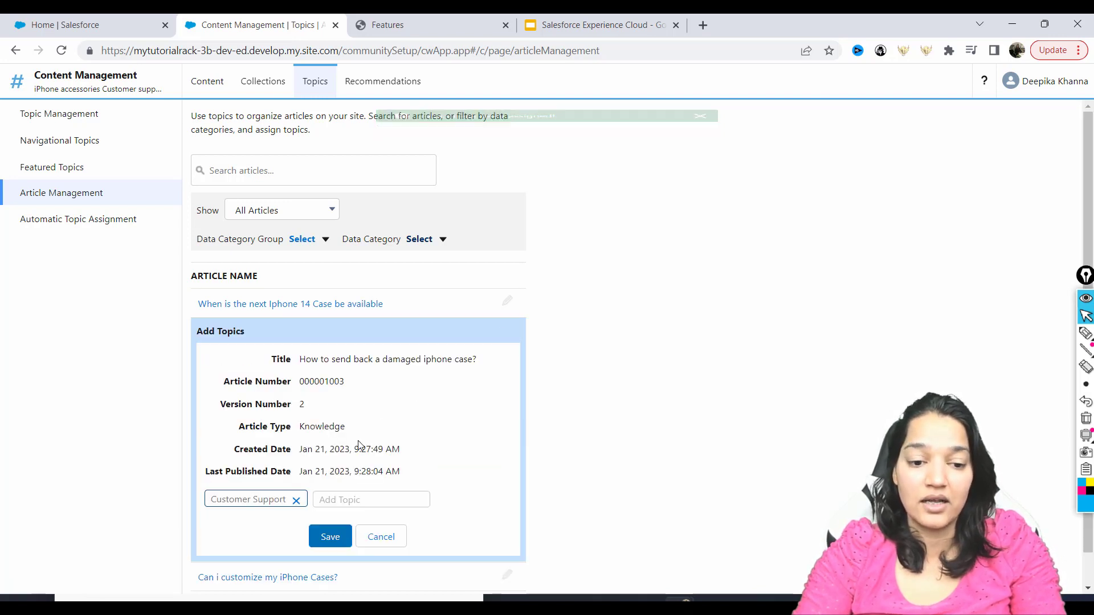
left_click(350, 498)
type("suppo")
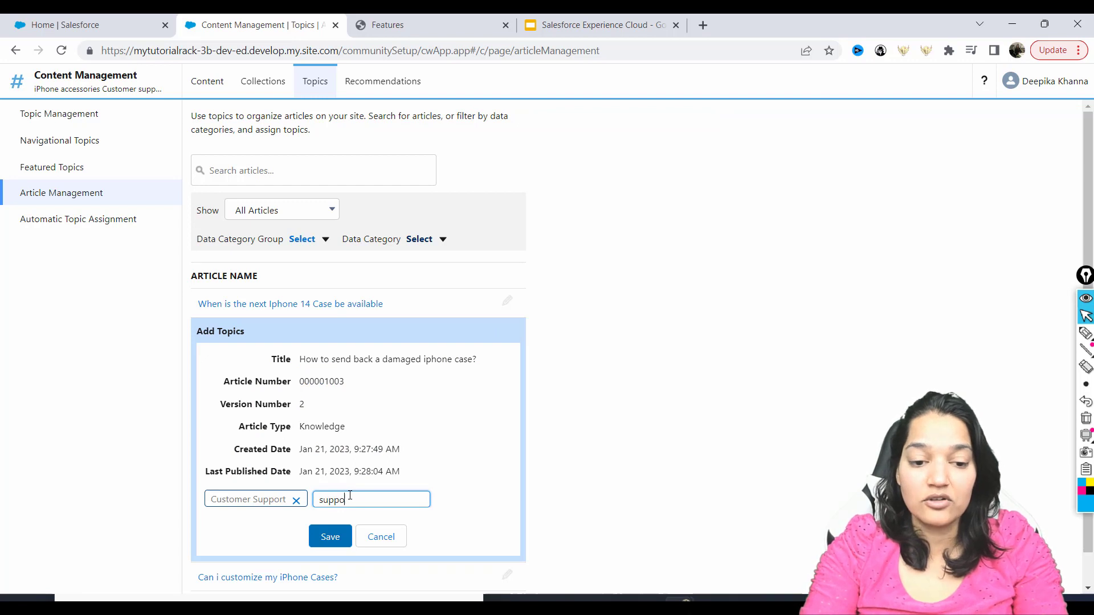
type("rt")
left_click(348, 564)
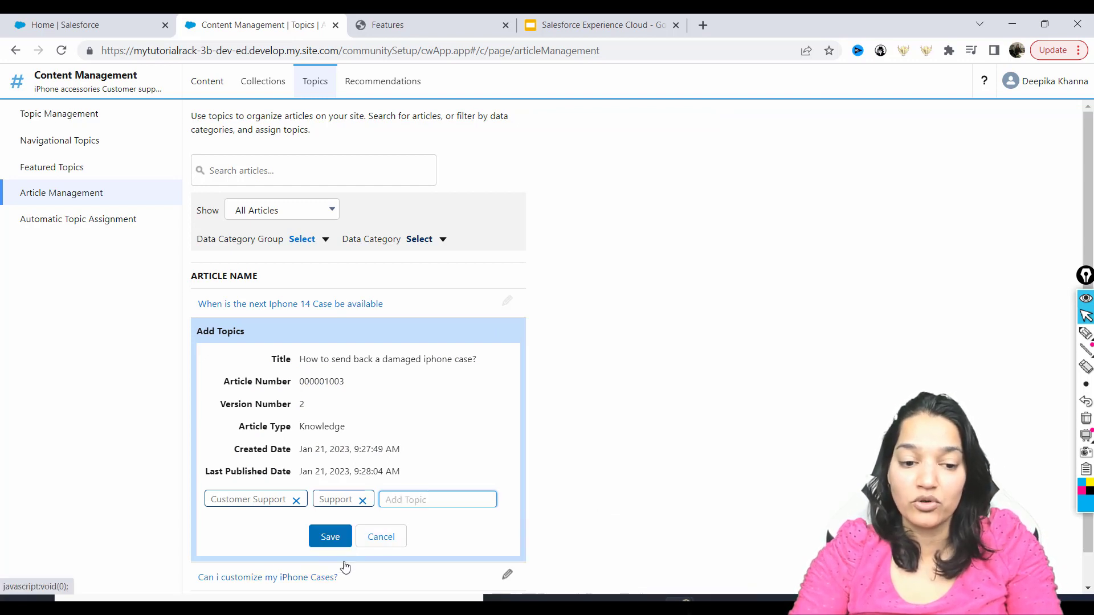
left_click(326, 537)
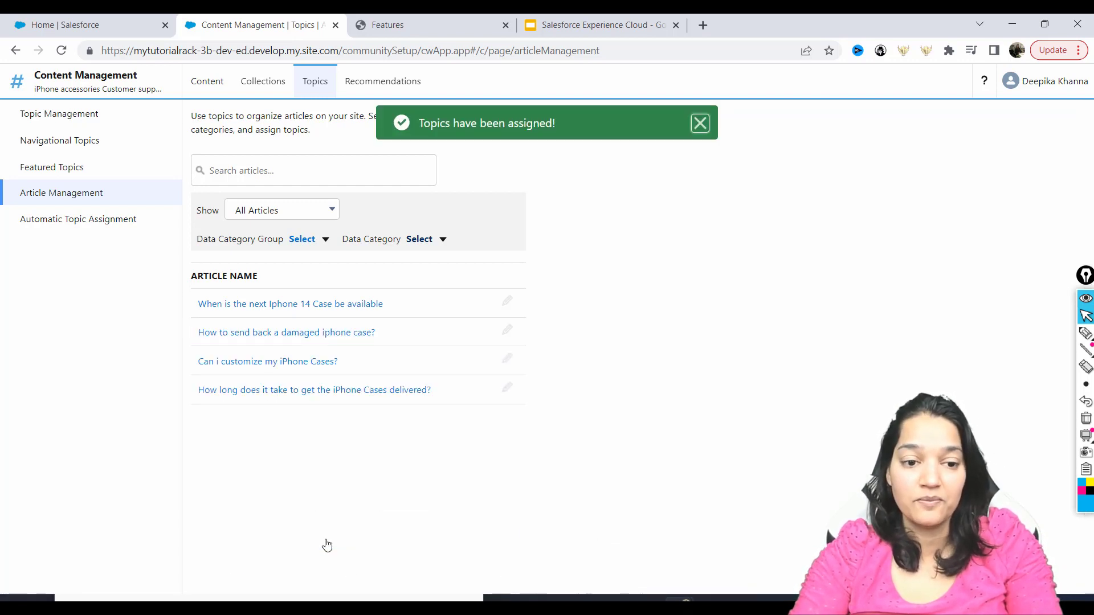
Step: Assign the Features topic to 'Can i customize my iPhone Cases?' and save
left_click(517, 359)
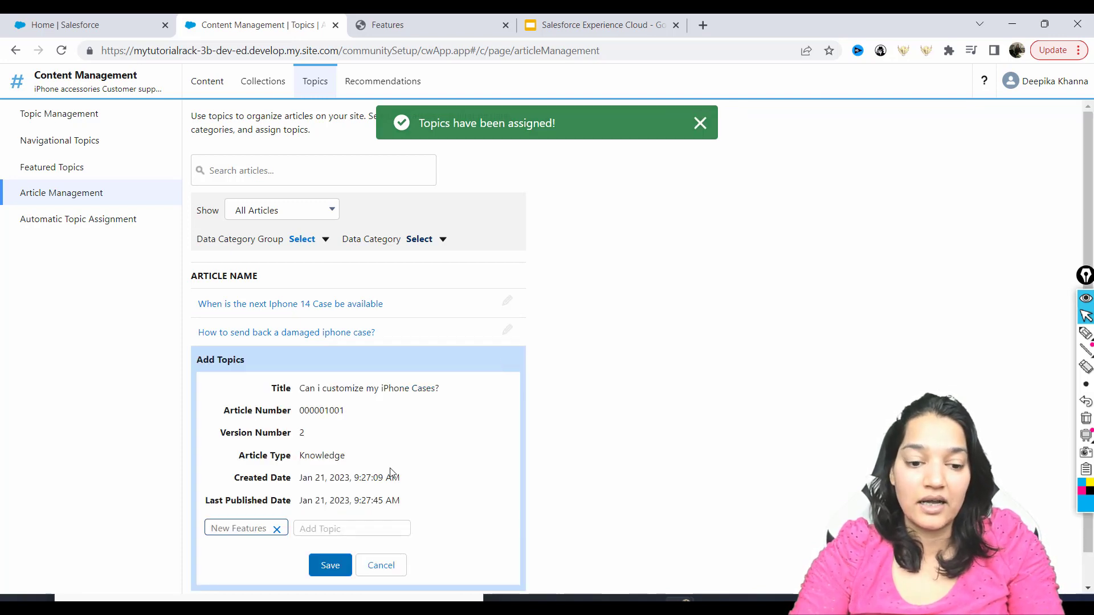
left_click(344, 524)
type("featur")
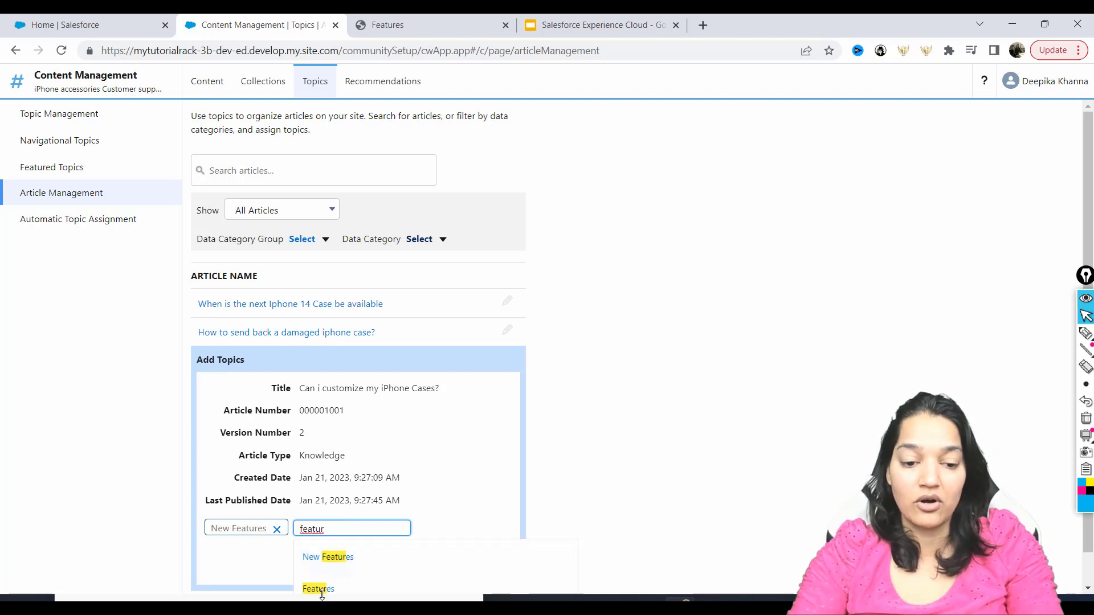
left_click(323, 589)
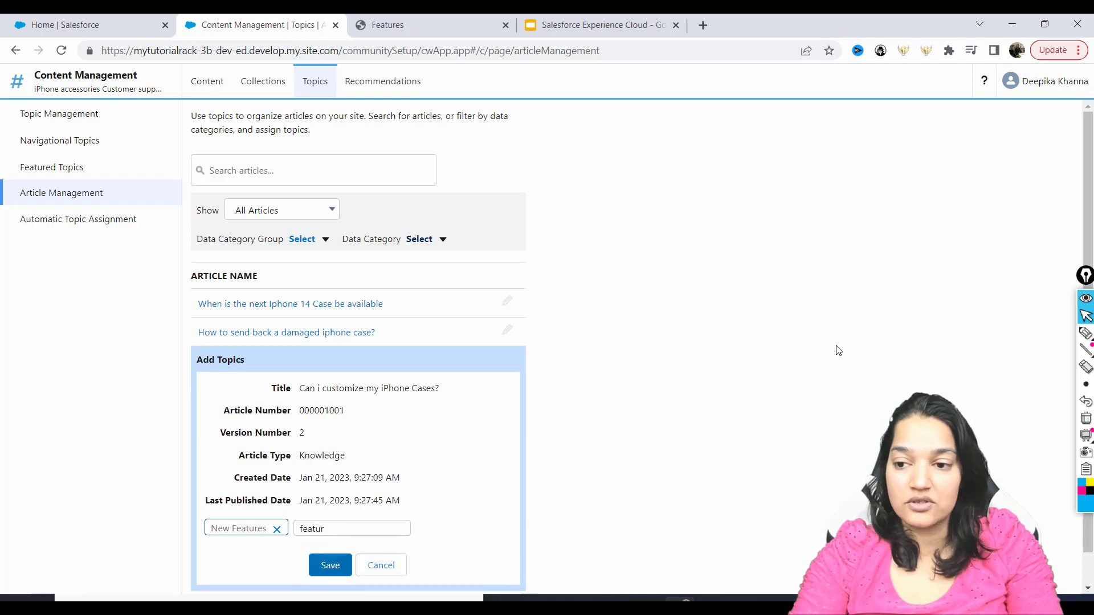
type("es")
left_click(320, 560)
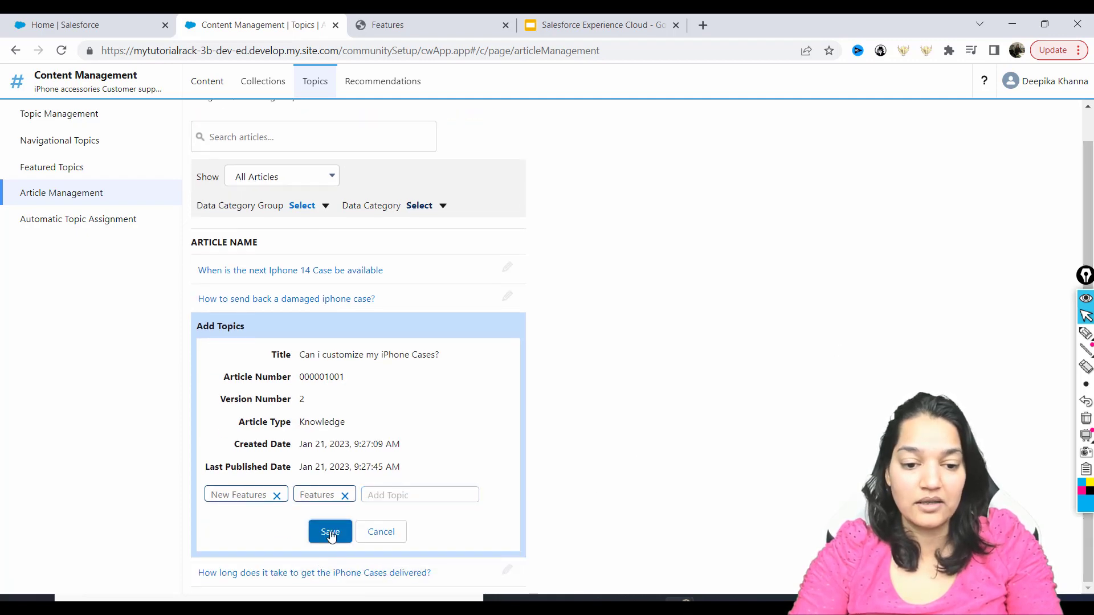
left_click(330, 533)
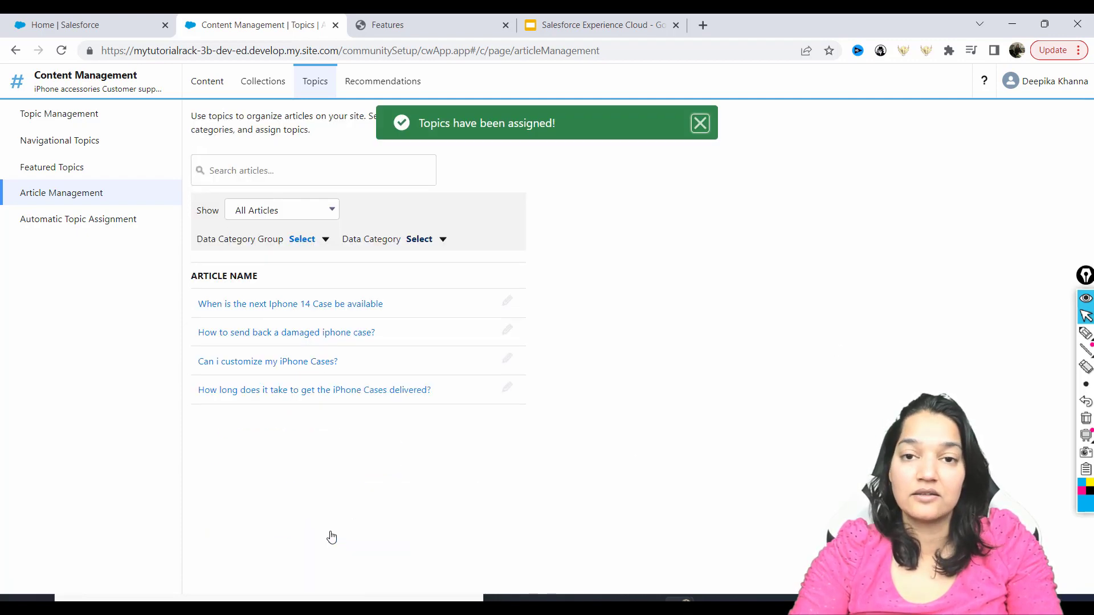
Step: Assign the Support topic to the delivery-time article and save
left_click(508, 391)
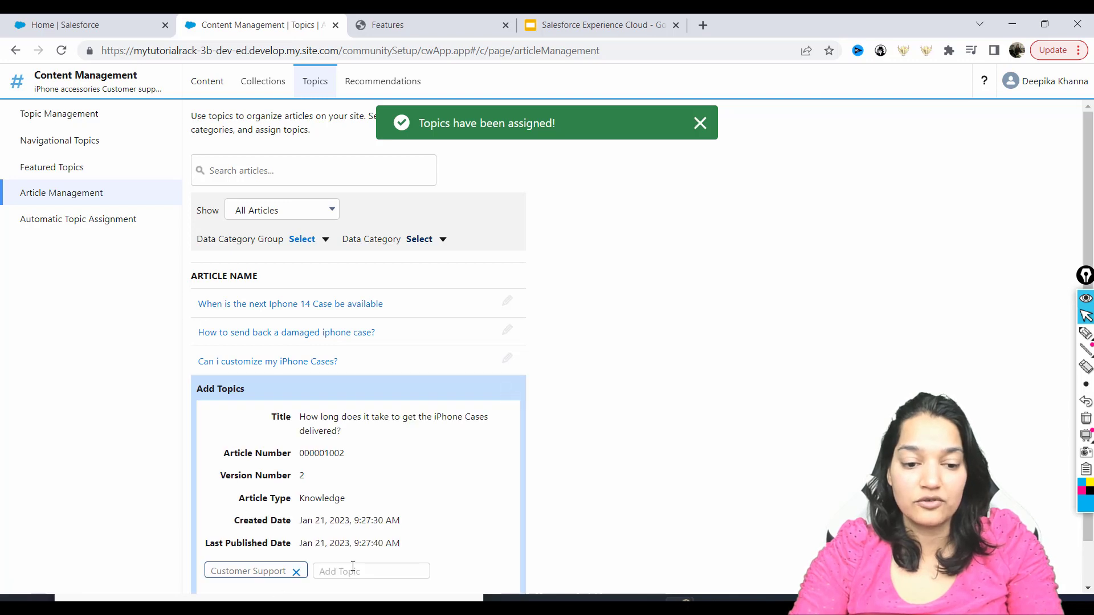
left_click(353, 569)
type("suppor")
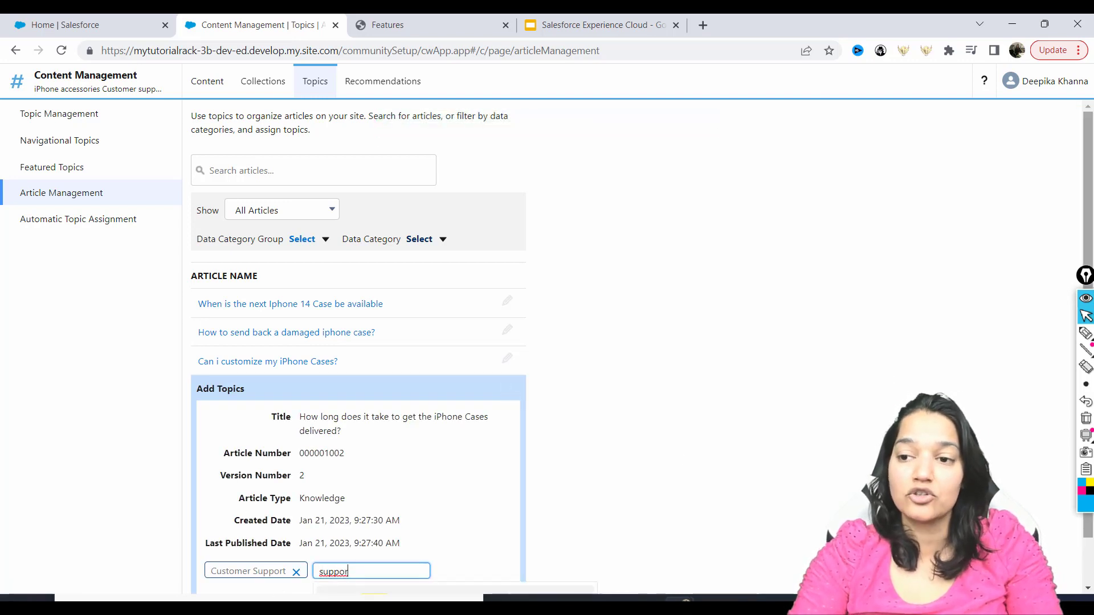
scroll(851, 421, "down", 1)
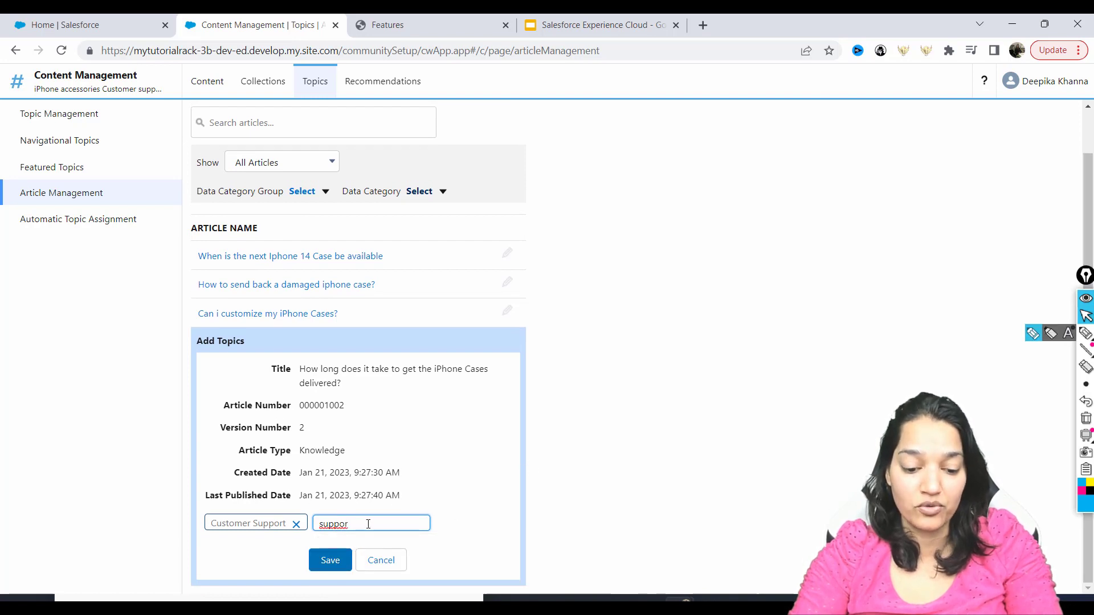
type("t")
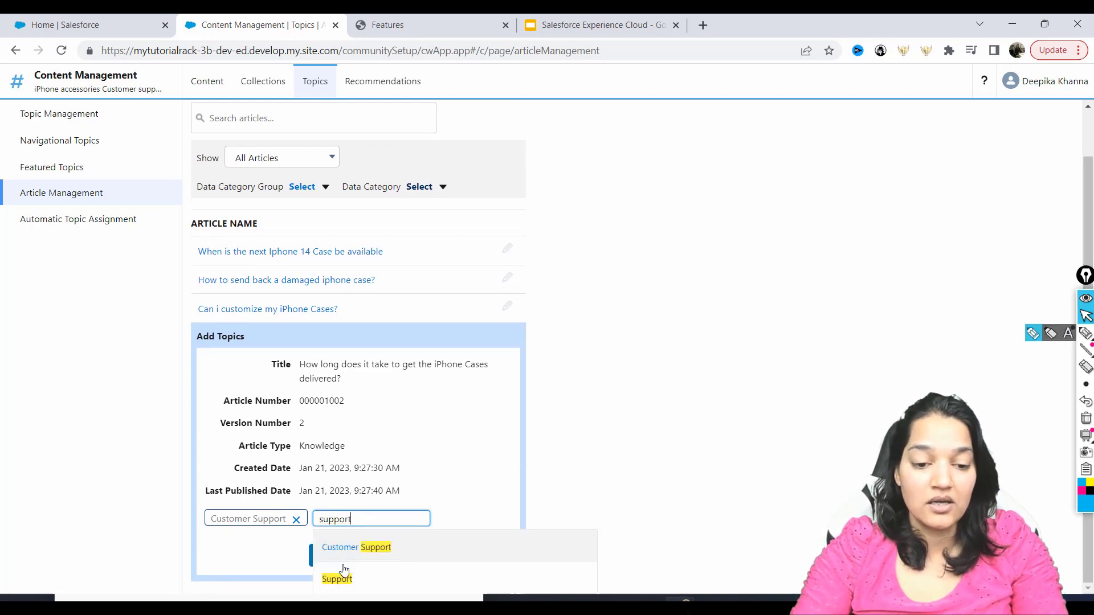
left_click(340, 574)
left_click(339, 562)
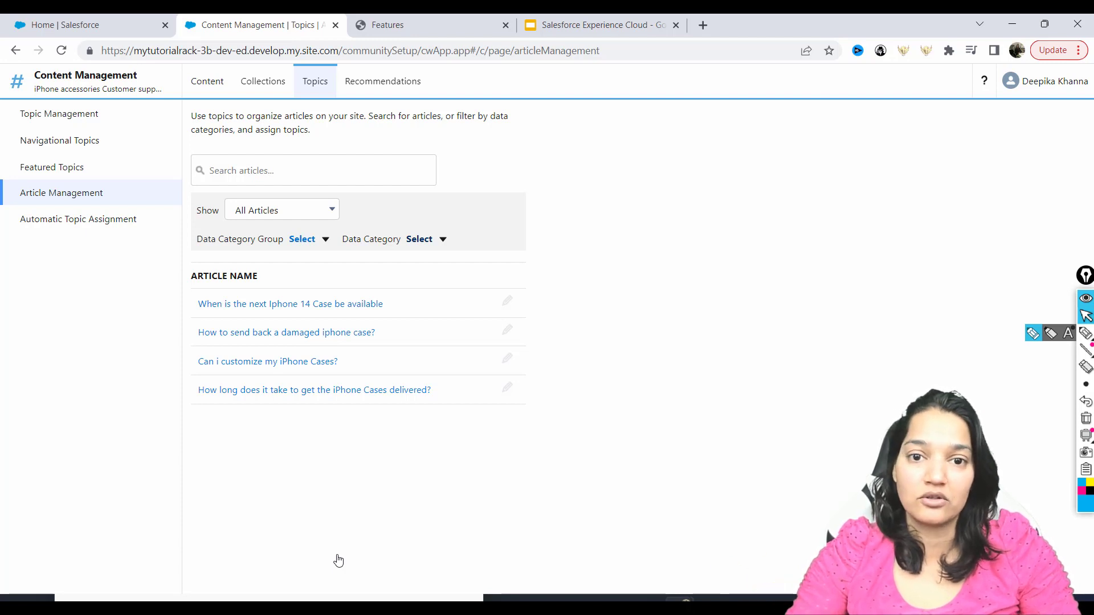
Step: Reload the site preview and check the articles listed under the Features topic
left_click(416, 25)
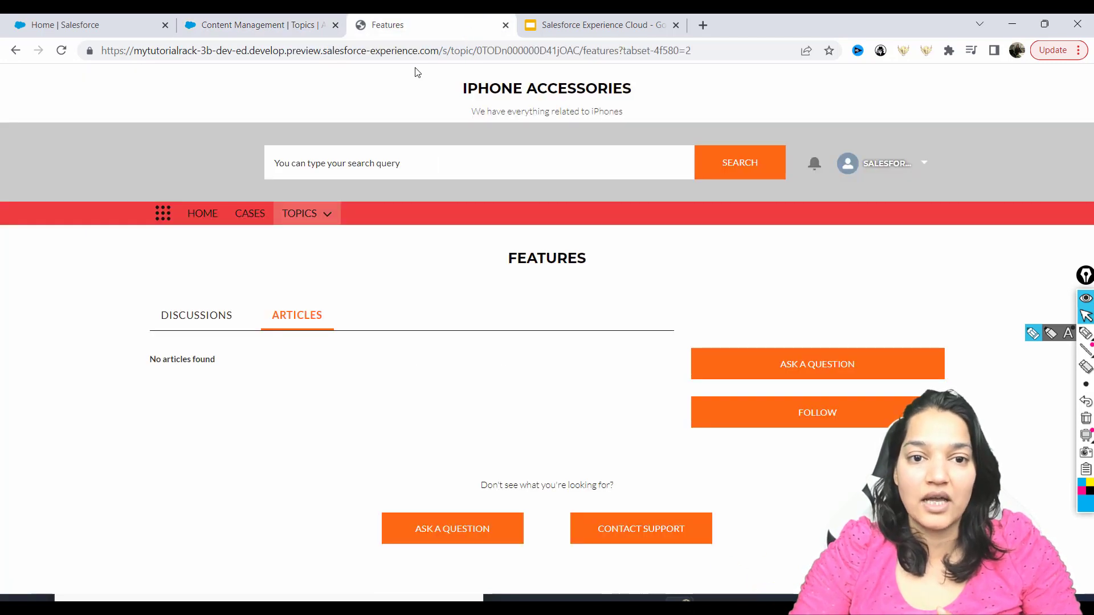
left_click(429, 51)
key("Return")
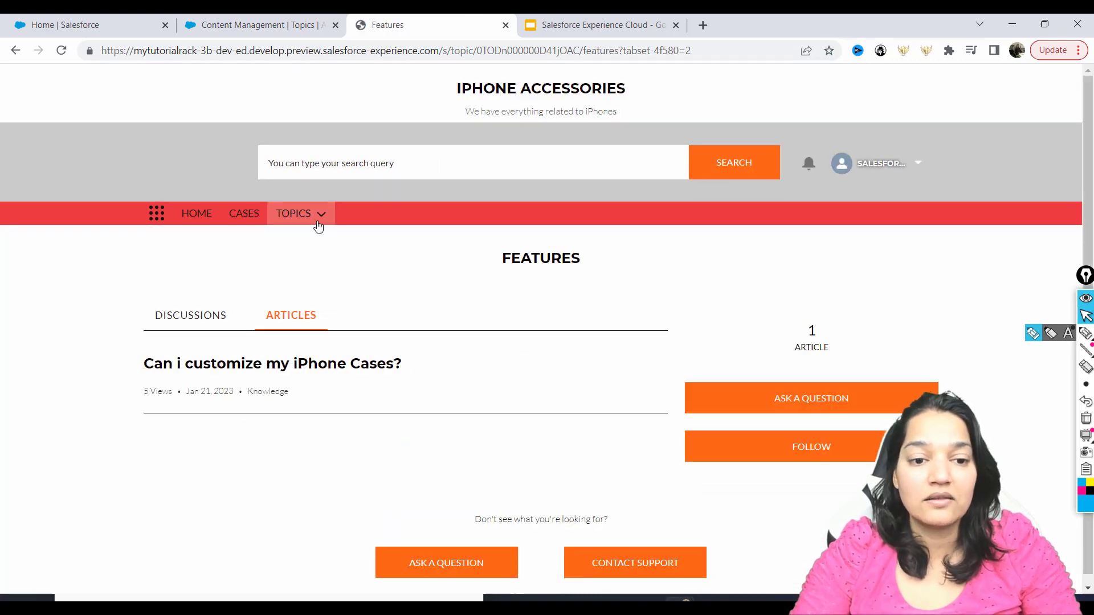
left_click(317, 216)
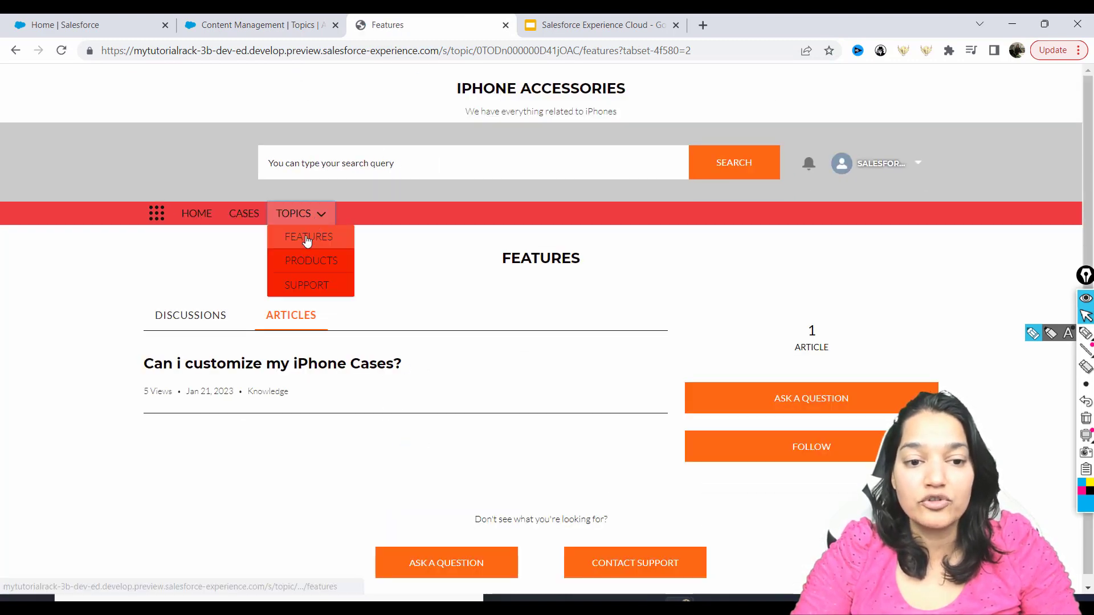
left_click(307, 238)
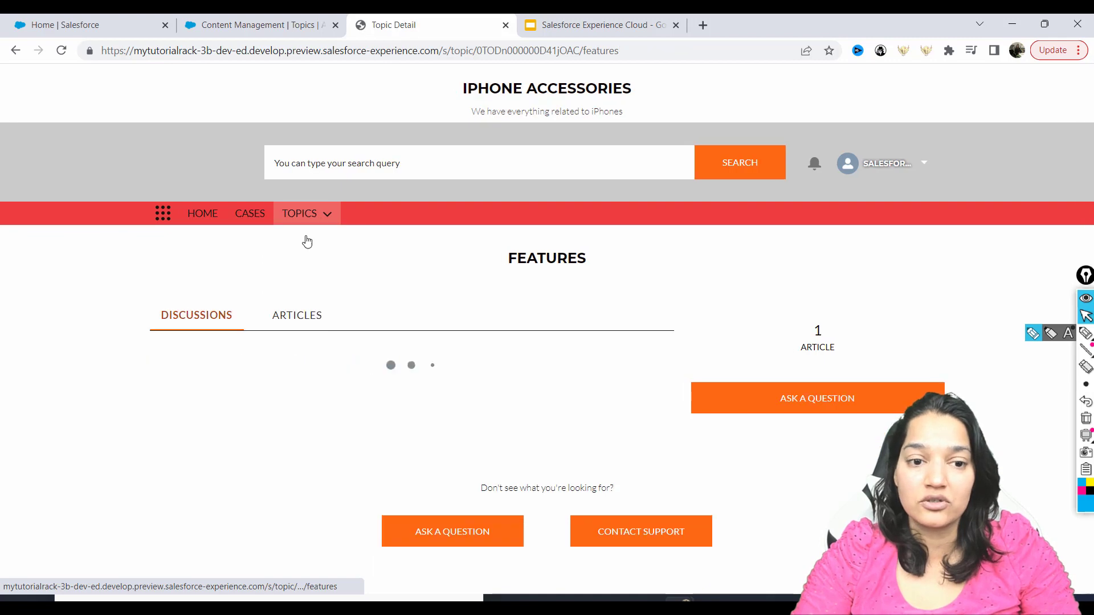
left_click(303, 325)
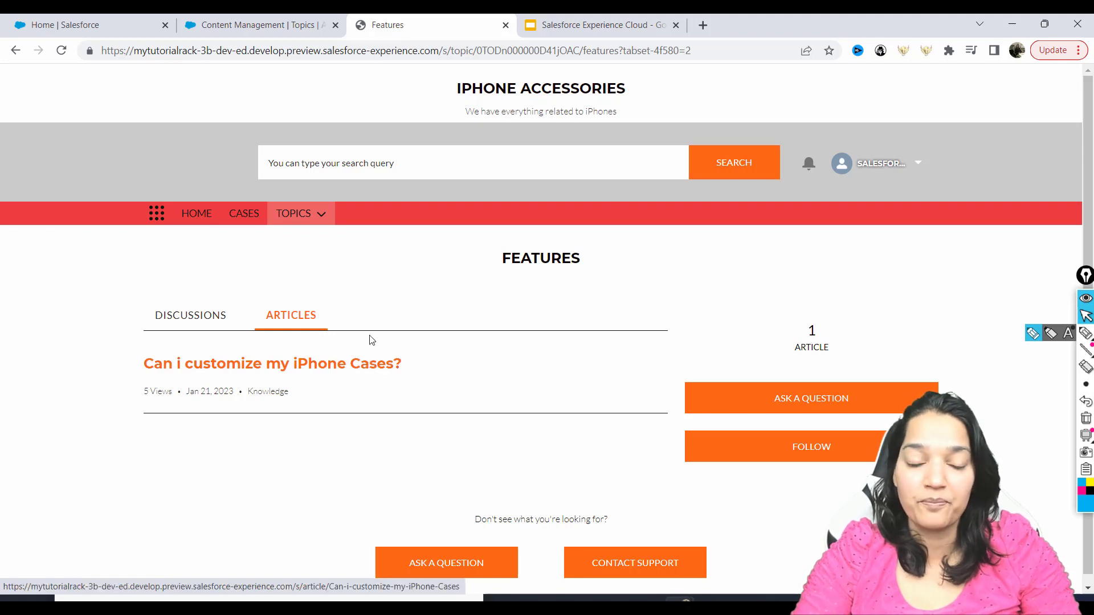
Step: Check the Support topic page's 2 articles, then return to its Discussions view
left_click(322, 227)
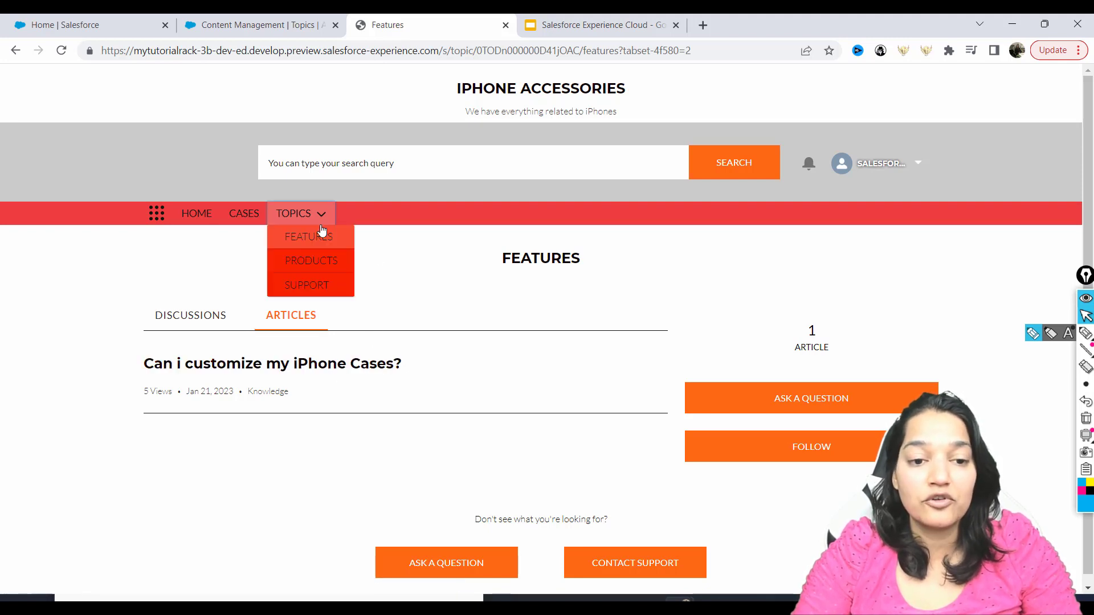
left_click(306, 284)
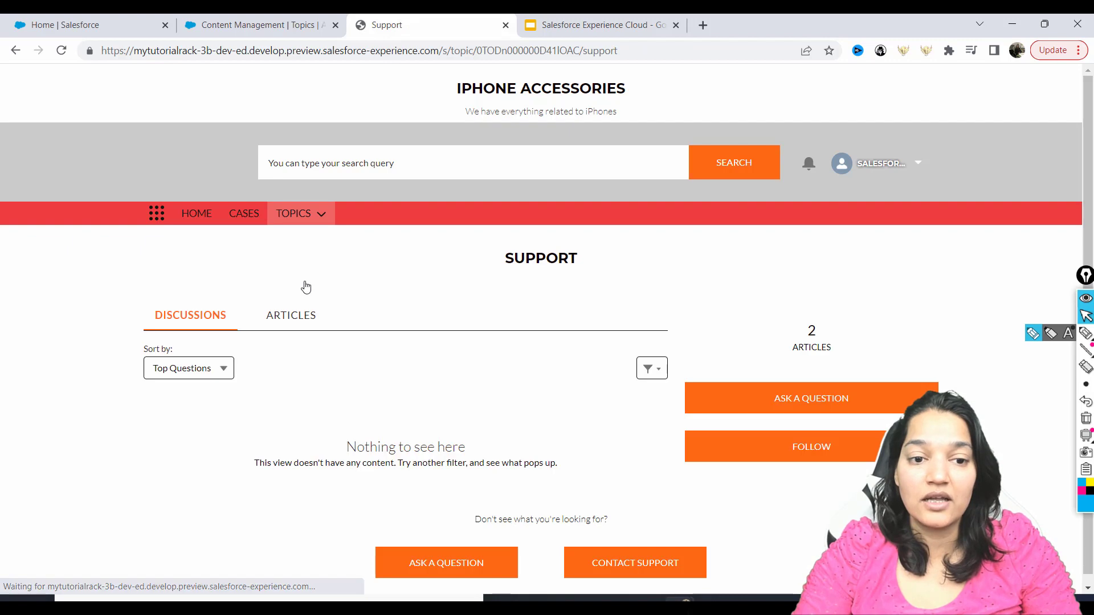
left_click(290, 316)
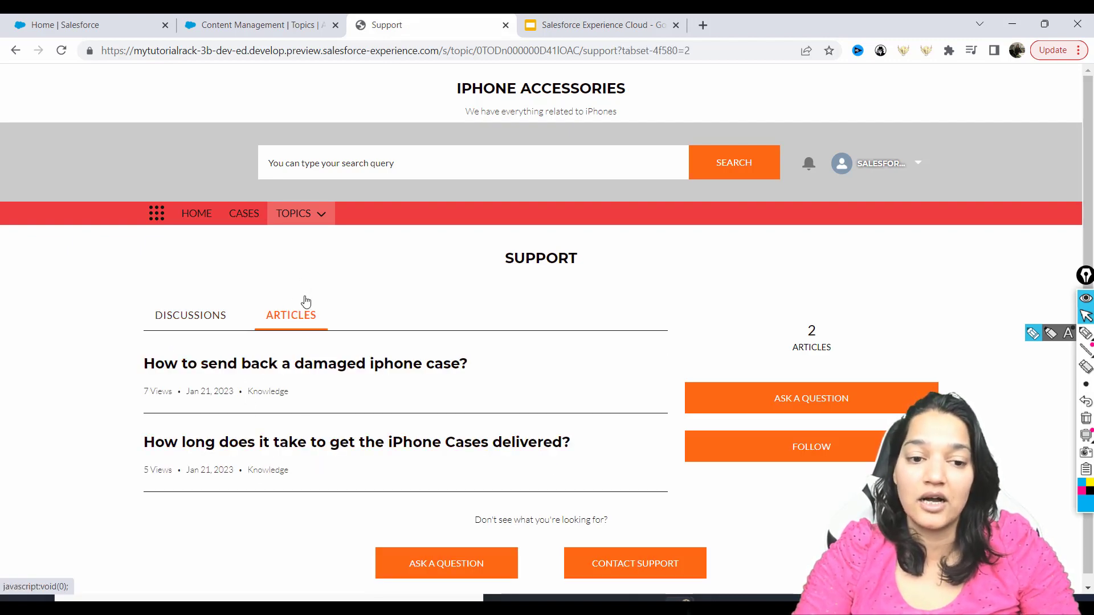
left_click(322, 222)
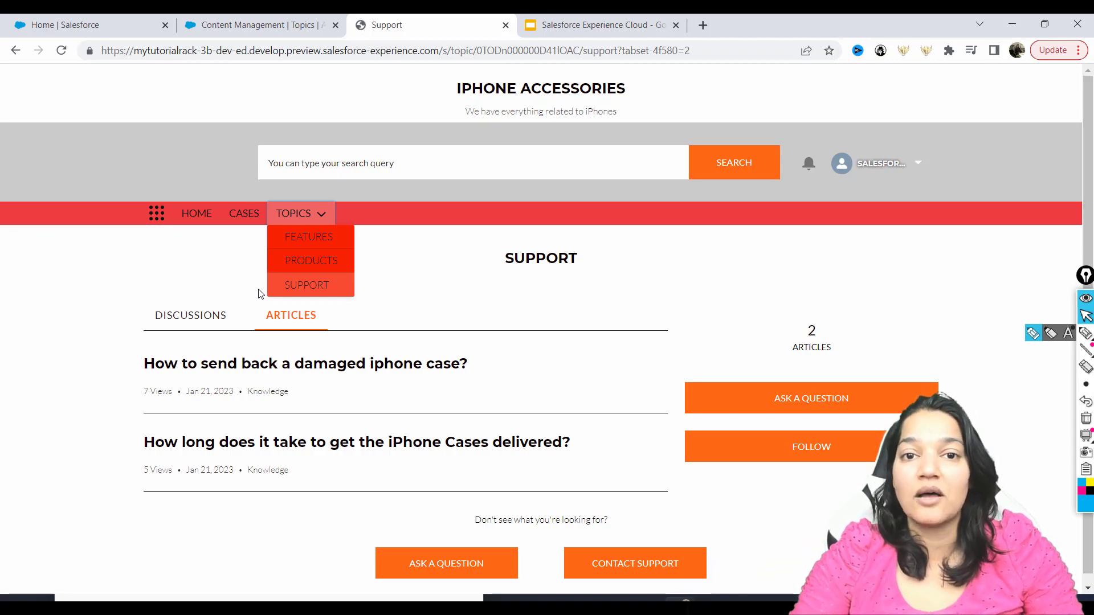
left_click(215, 315)
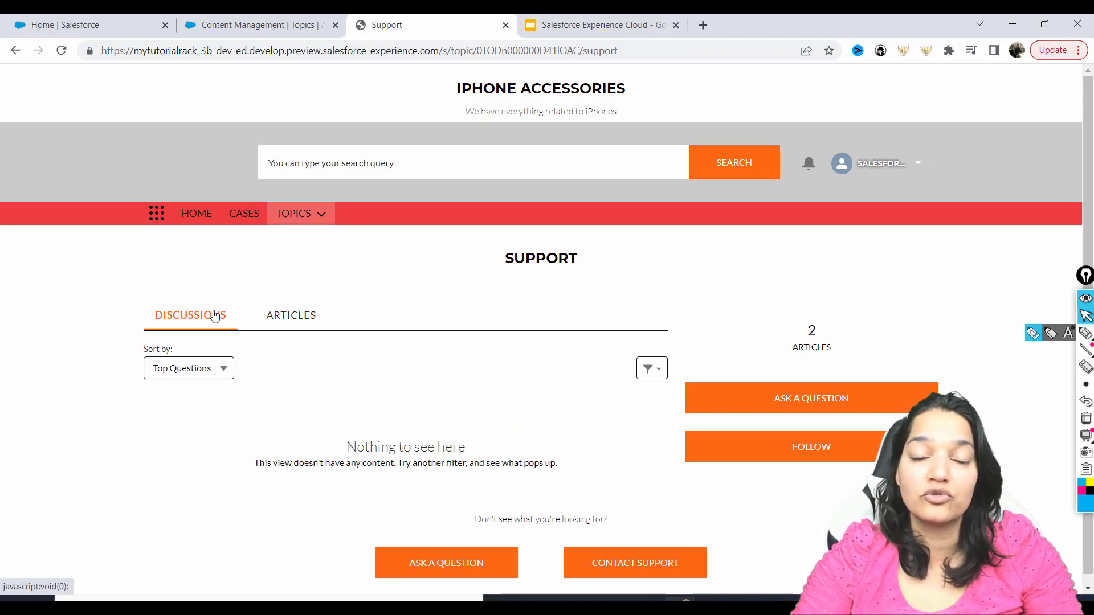
left_click(439, 572)
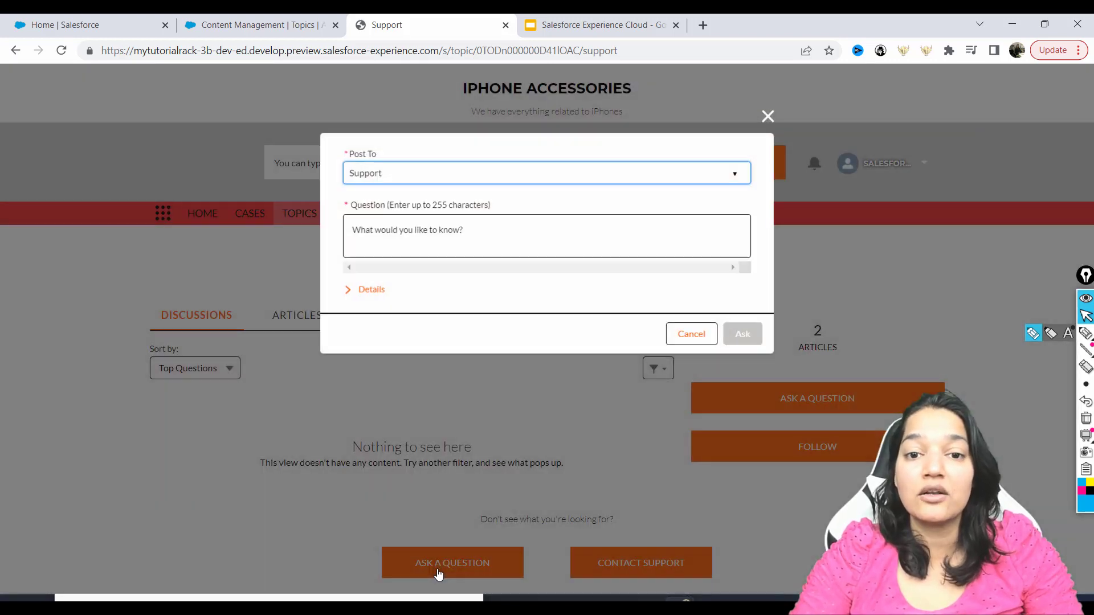
left_click(574, 174)
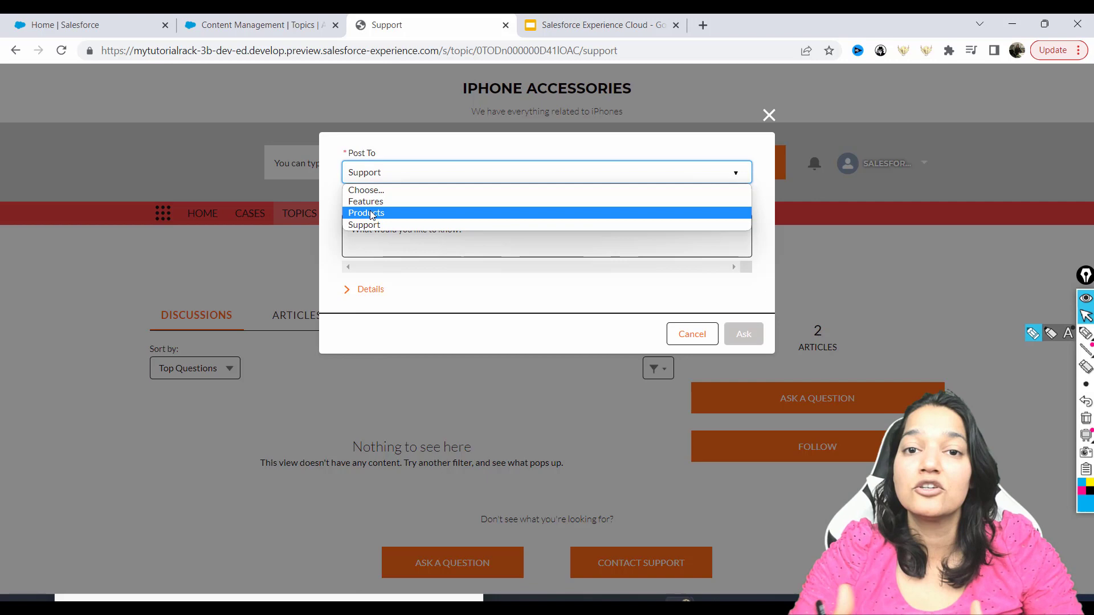
left_click(768, 115)
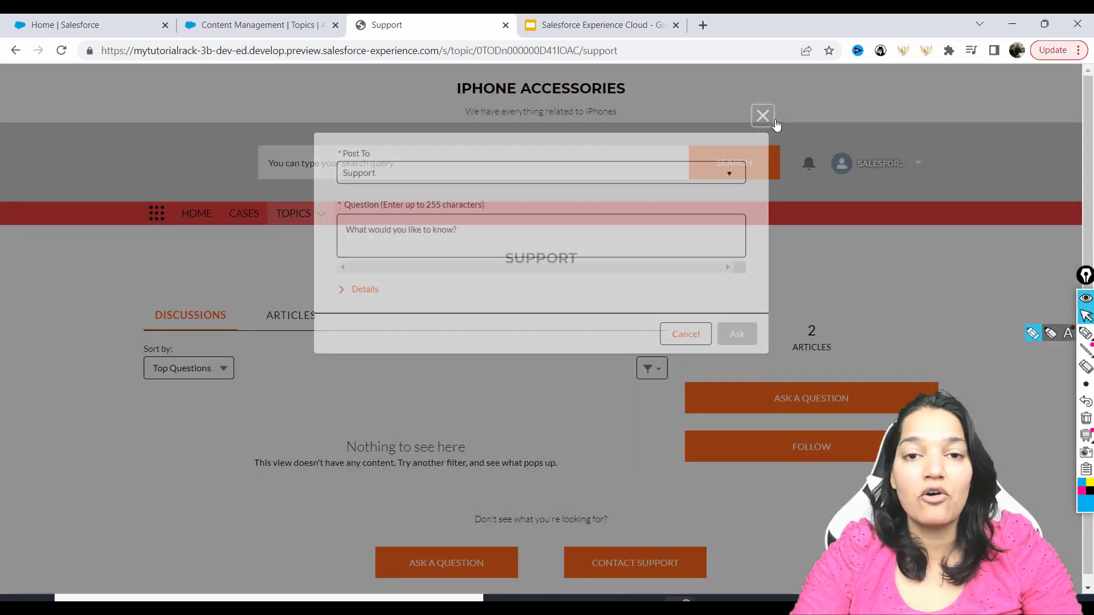